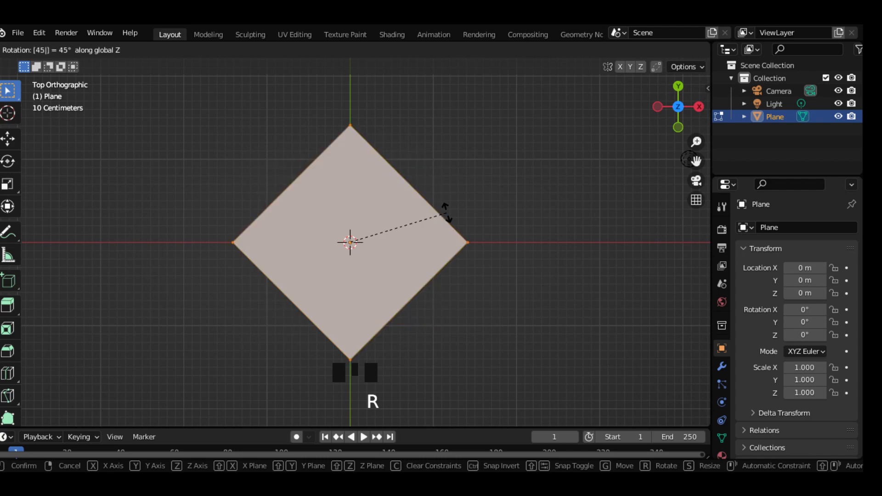
Rotate the plane's mesh 45° about Z and narrow it along X to about 0.53
key("Return")
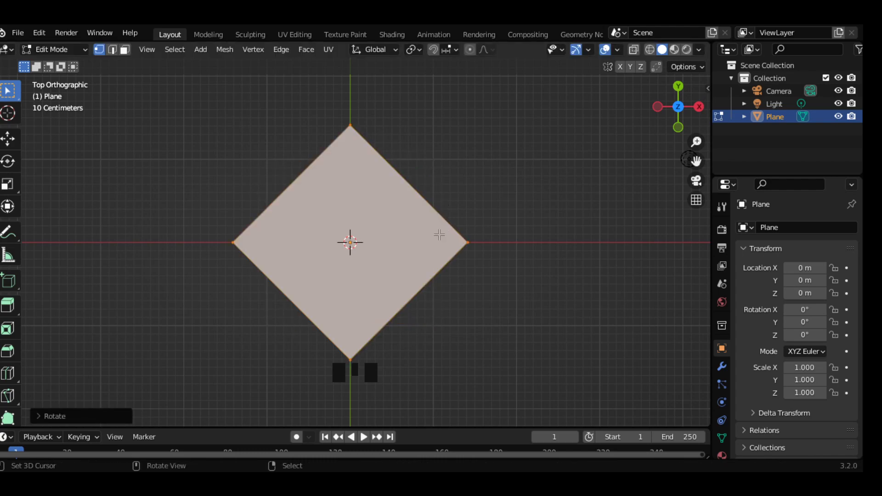
middle_click_drag(433, 266, 426, 182)
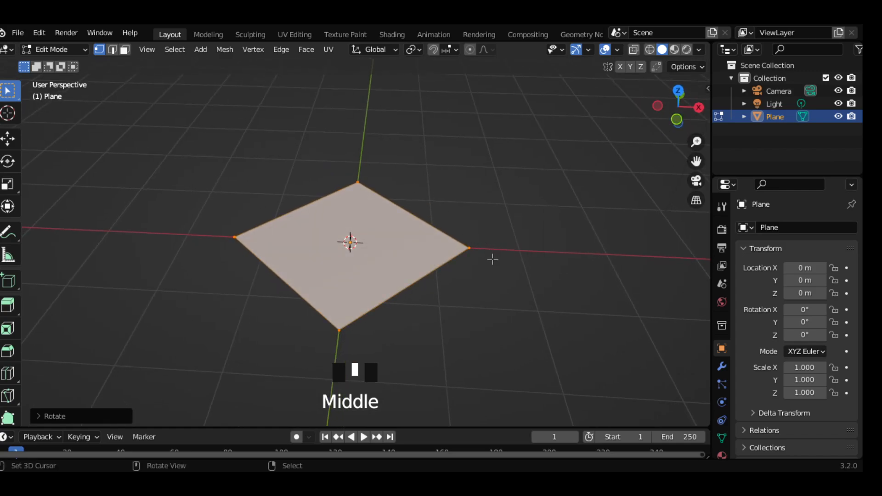
key("s")
key("x")
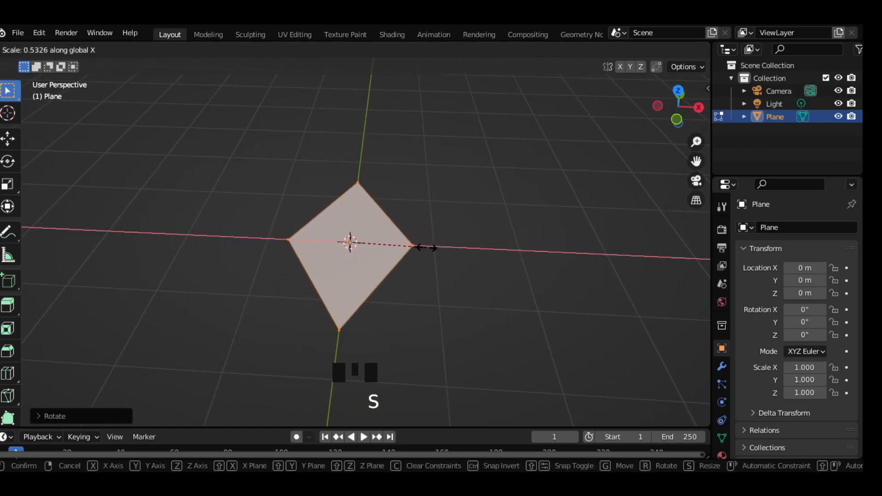
left_click(427, 248)
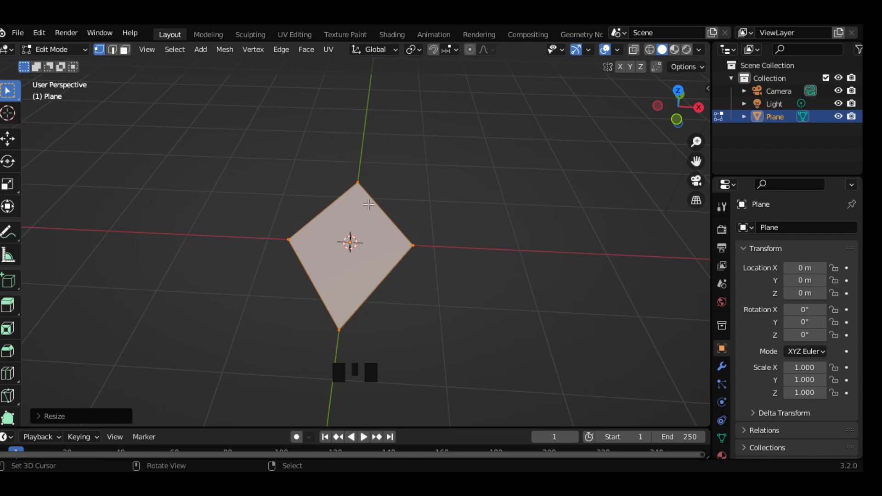
Select all four corner vertices of the diamond and extrude the face upward along Z
right_click(367, 182)
right_click(371, 271, "shift")
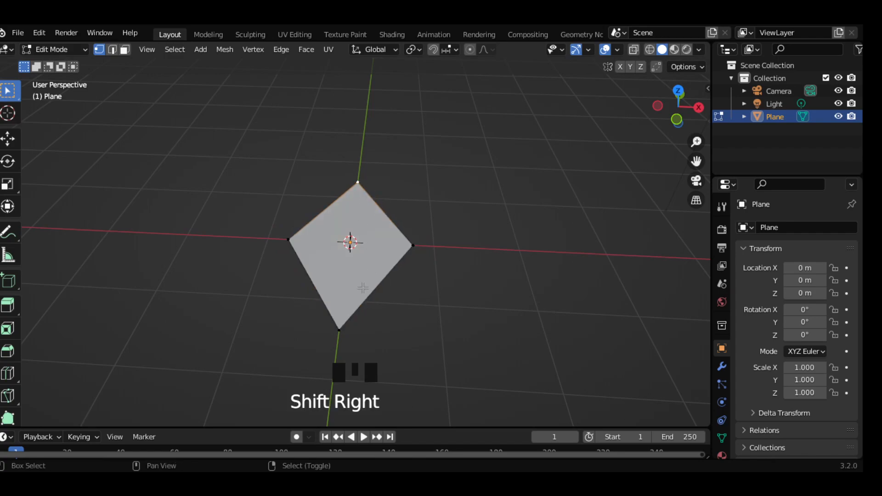
right_click(351, 320, "shift")
right_click(386, 244, "shift")
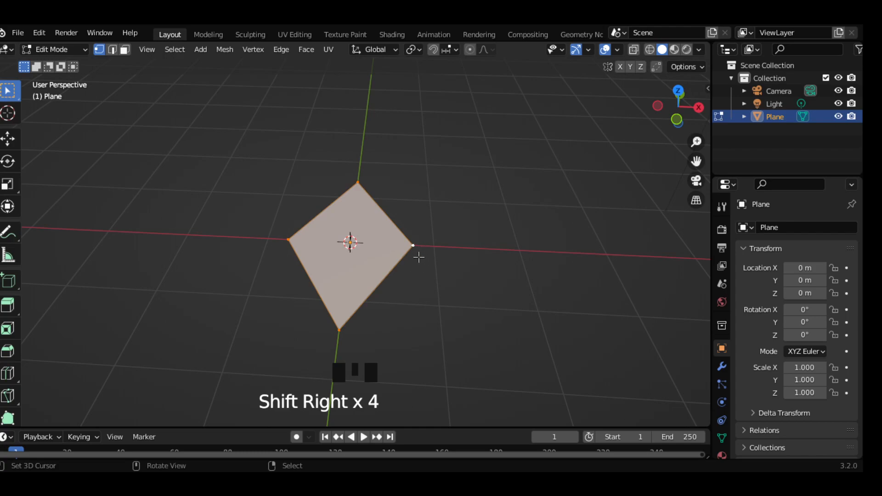
key("e")
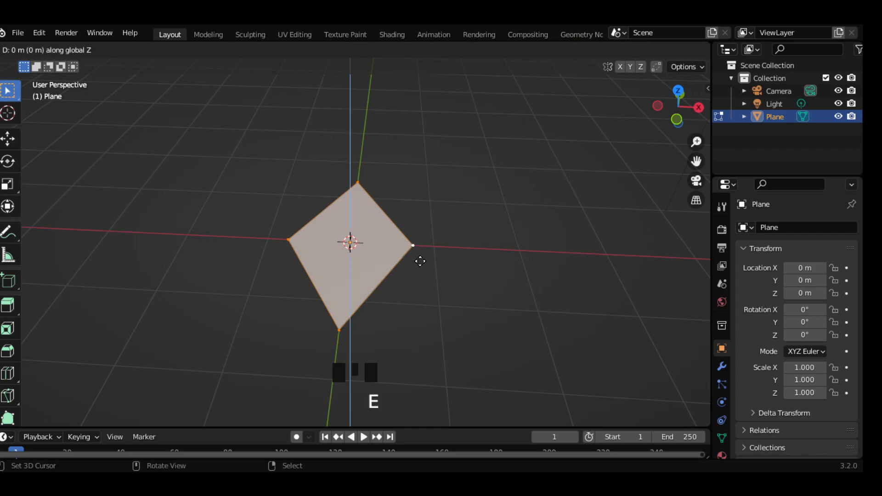
left_click(419, 219)
Collapse the extruded top vertices into a single point and raise that apex along Z to form a pyramid
middle_click_drag(444, 234, 417, 245)
key("m")
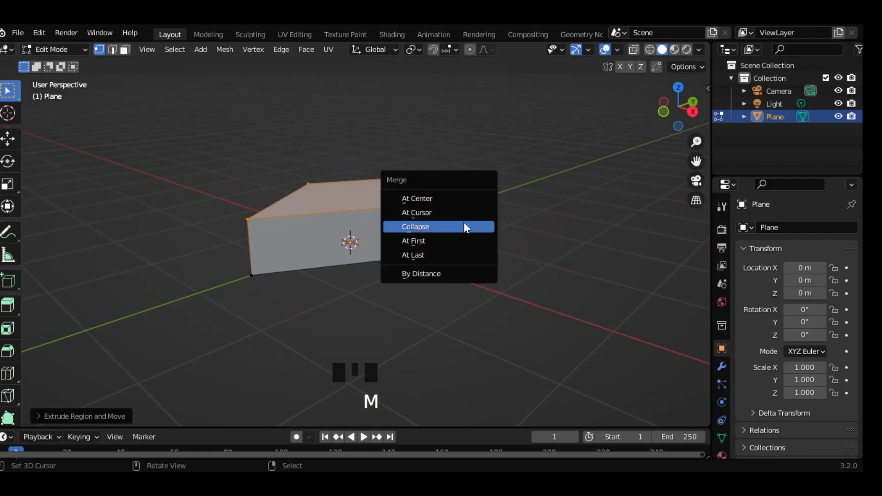
left_click(465, 227)
key("g")
key("z")
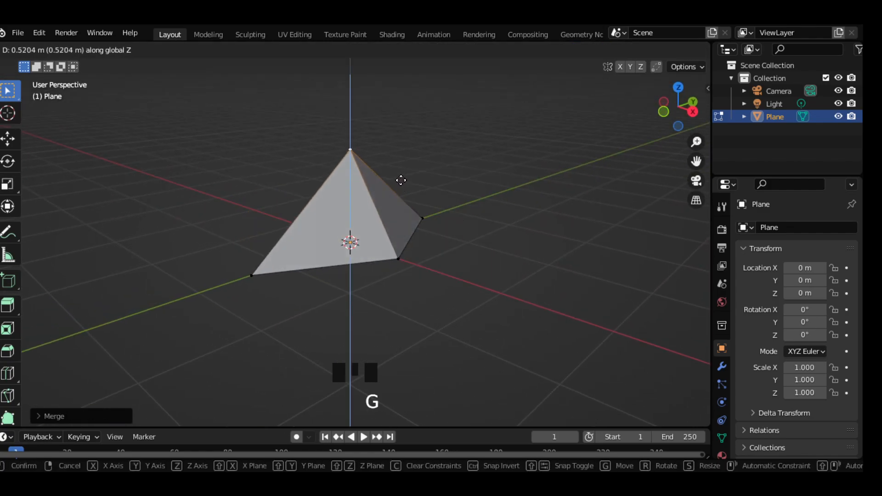
left_click(398, 145)
Rotate the pyramid 90° about the global Z axis in Object Mode, viewed from the front
right_click(334, 252)
right_click(274, 274)
right_click(269, 274, "alt")
middle_click_drag(269, 275, 364, 249)
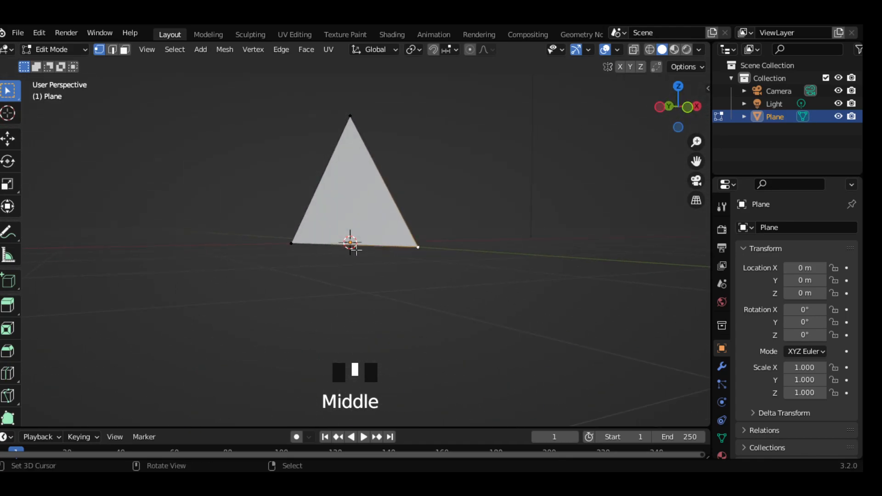
key("grave")
left_click(306, 184)
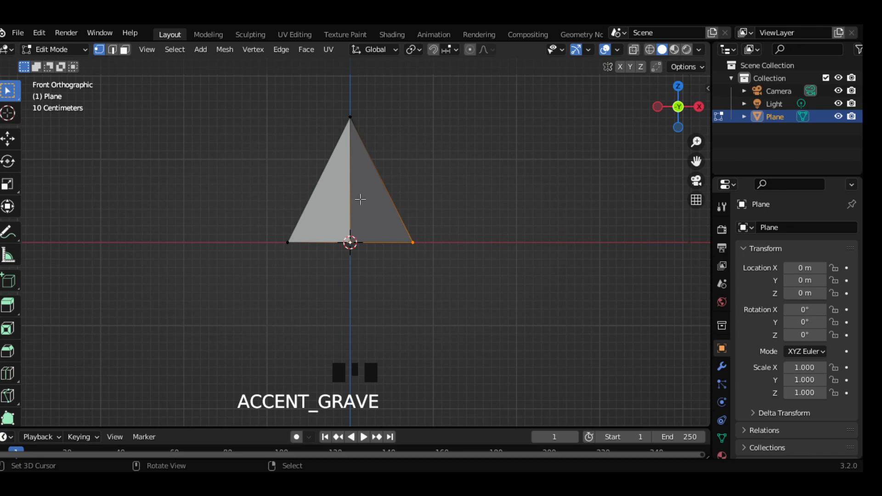
key("Tab")
key("r")
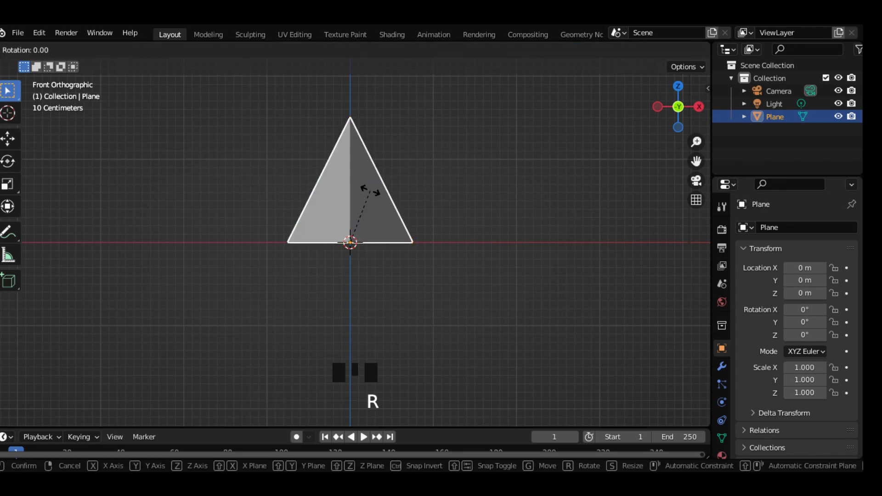
key("z")
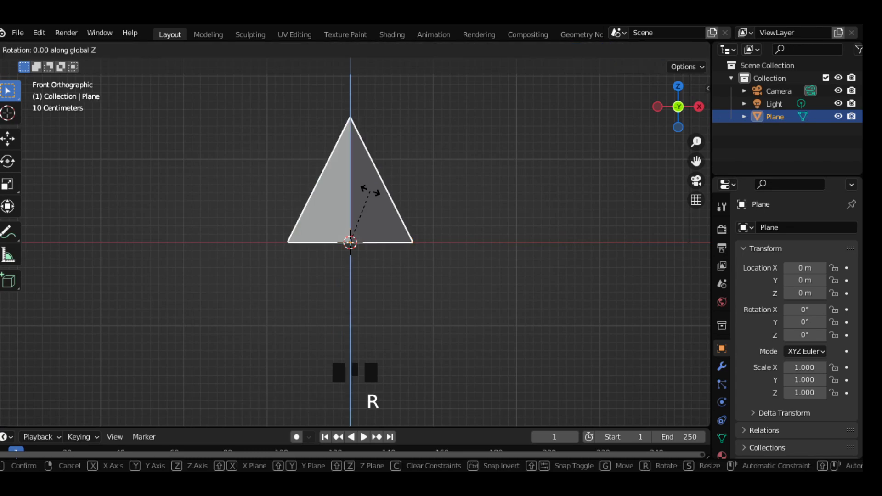
type("90")
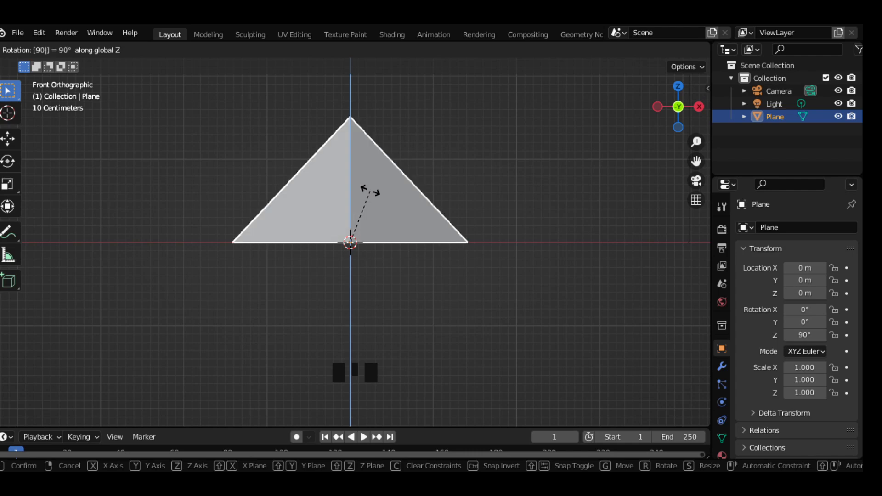
key("Return")
Narrow the whole pyramid mesh along X to about half its width
key("Tab")
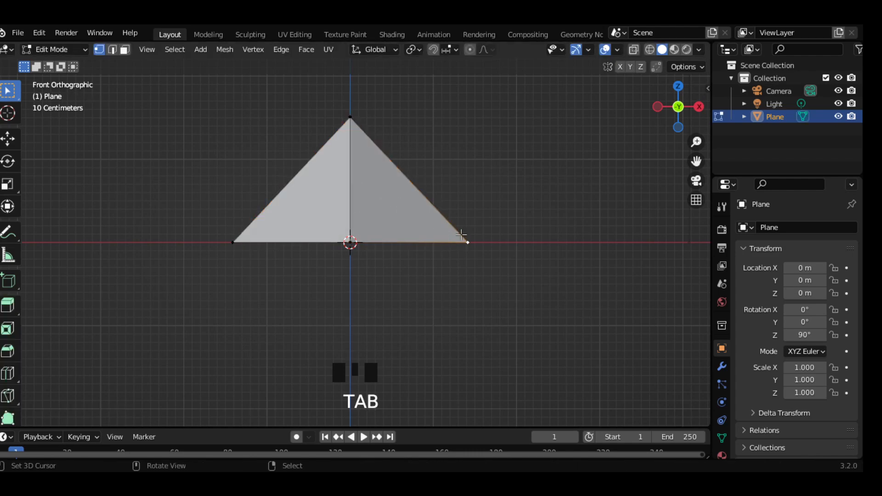
key("a")
key("s")
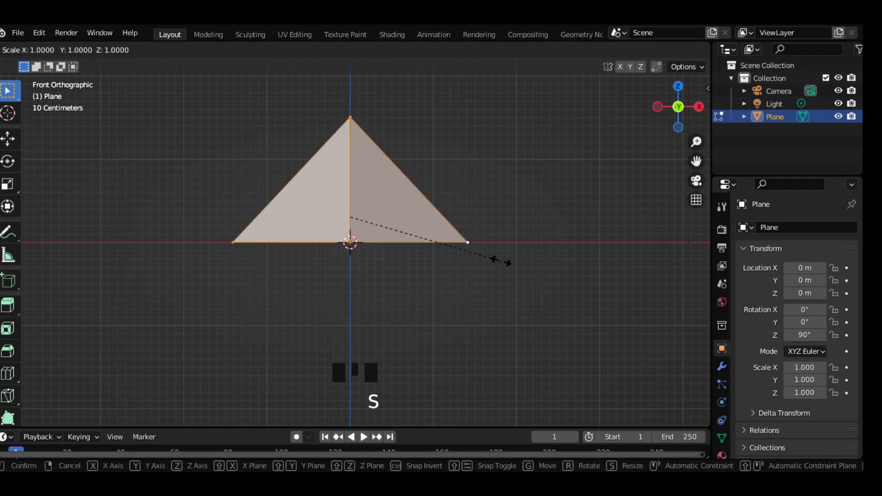
key("x")
left_click(428, 251)
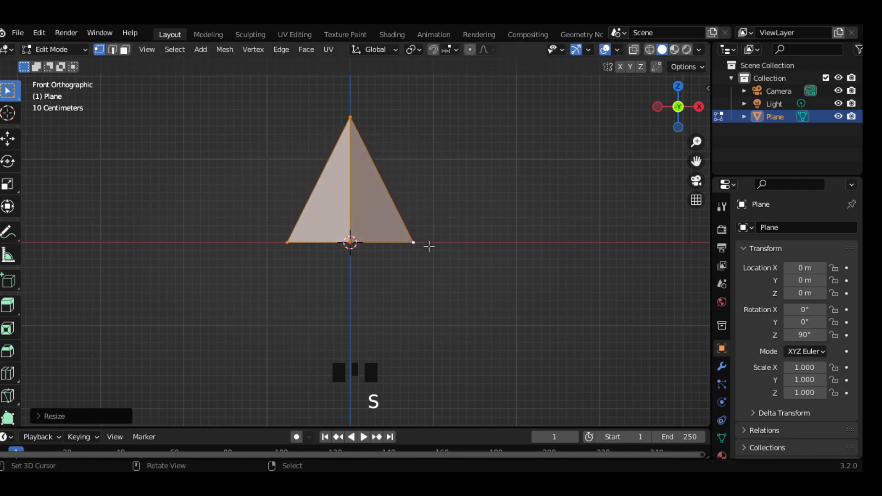
Widen the pyramid mesh along X by a factor of about 1.18 and move it up along Z above the origin
key("s")
key("x")
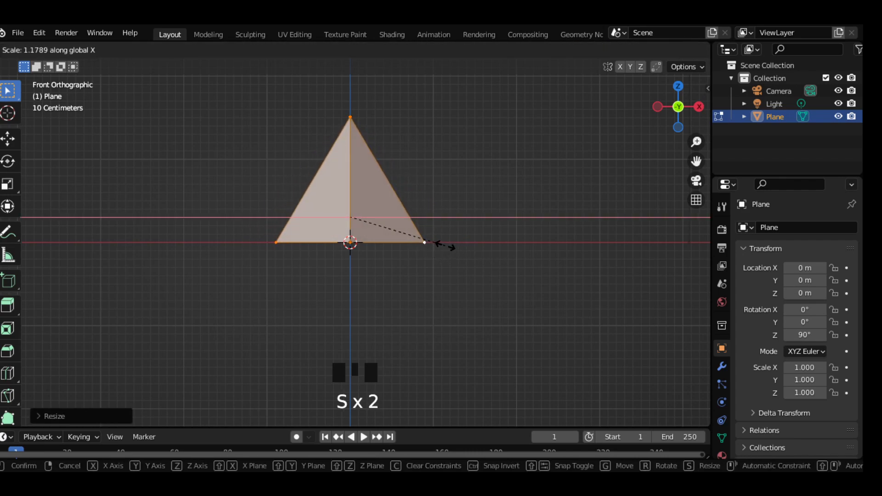
left_click(445, 247)
key("g")
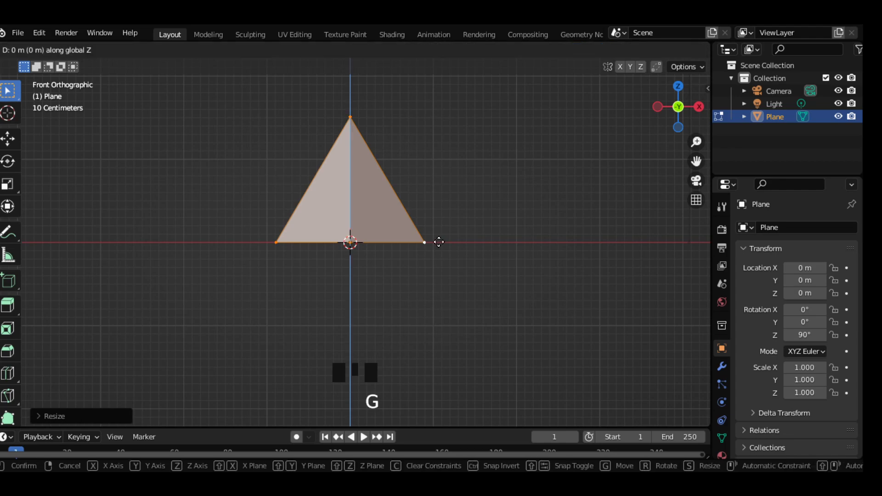
left_click(428, 185)
Delete the pyramid's four-sided base face
right_click(349, 183)
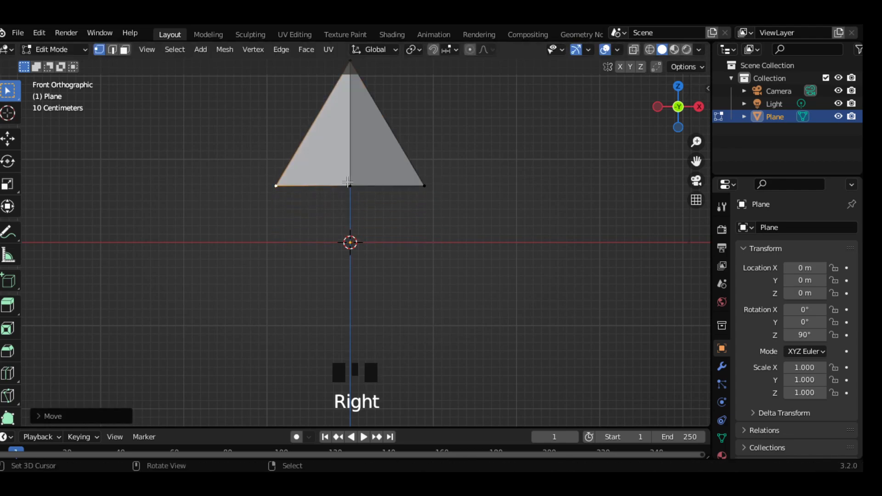
right_click(384, 190, "alt")
right_click(387, 188, "alt")
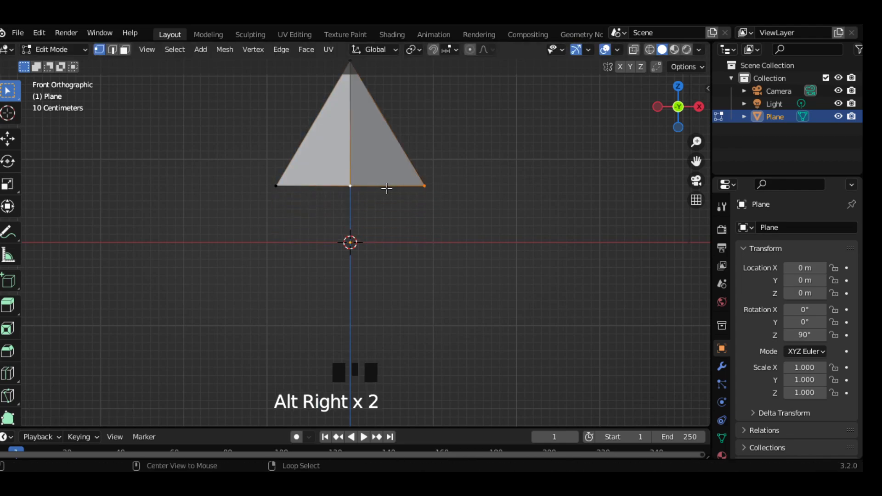
right_click(351, 187, "alt+shift")
middle_click_drag(351, 187, 391, 167)
key("3")
right_click(366, 172)
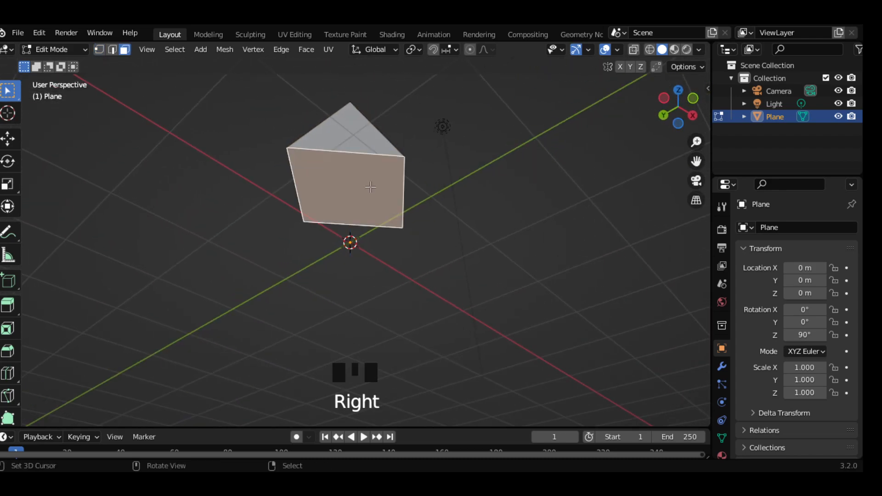
key("x")
left_click(370, 213)
Select the open base edge loop and scale it along Y to about 0.58 to flatten the pyramid
key("1")
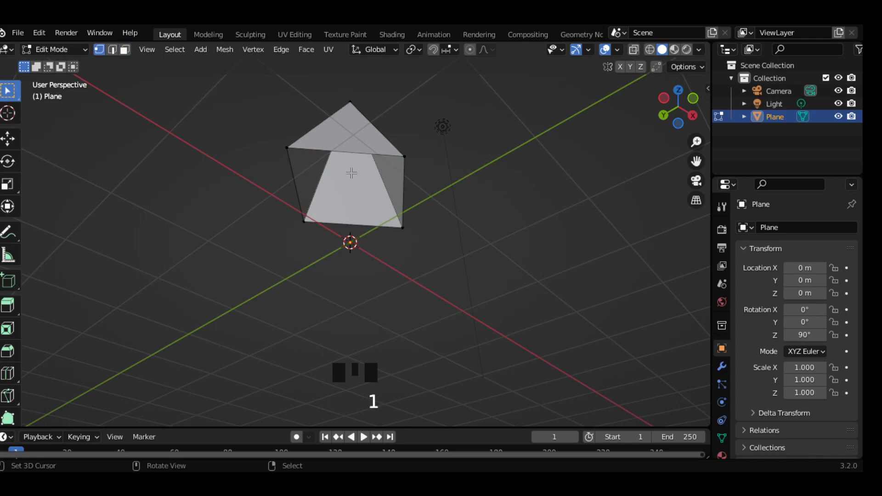
right_click(323, 159)
right_click(323, 159, "alt")
key("grave")
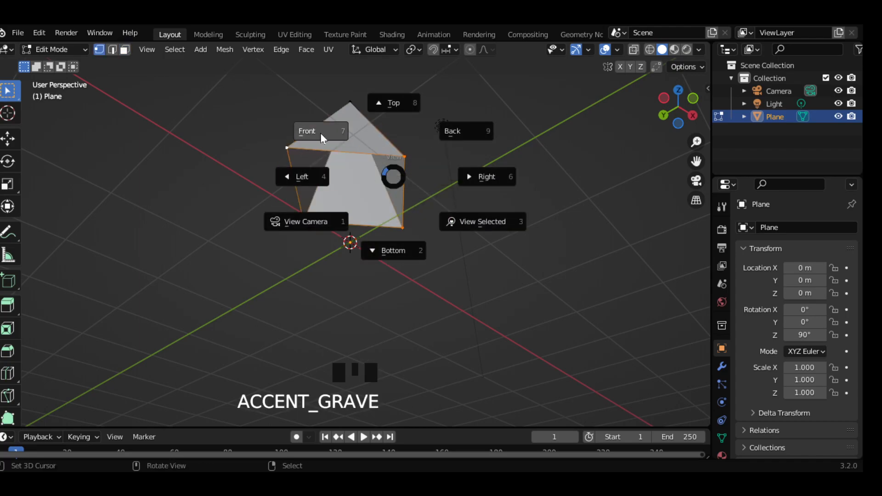
left_click(320, 132)
scroll(373, 202, "down", 3)
middle_click_drag(336, 224, 451, 240)
key("s")
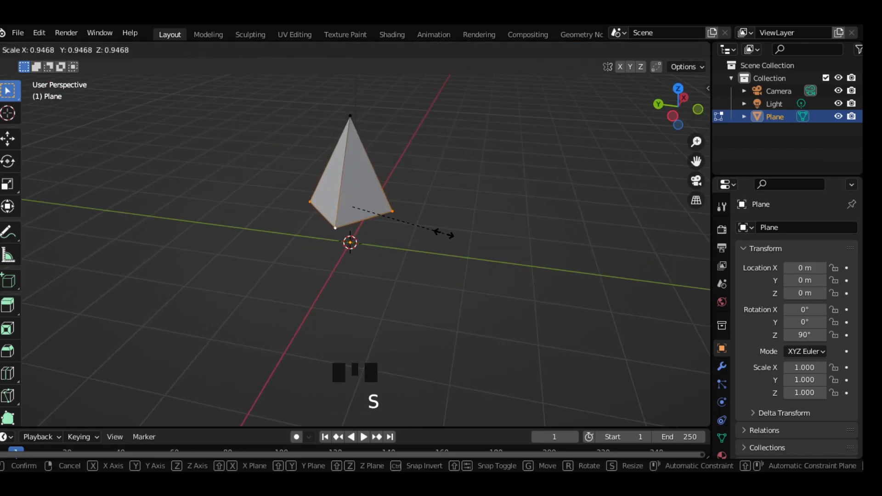
key("y")
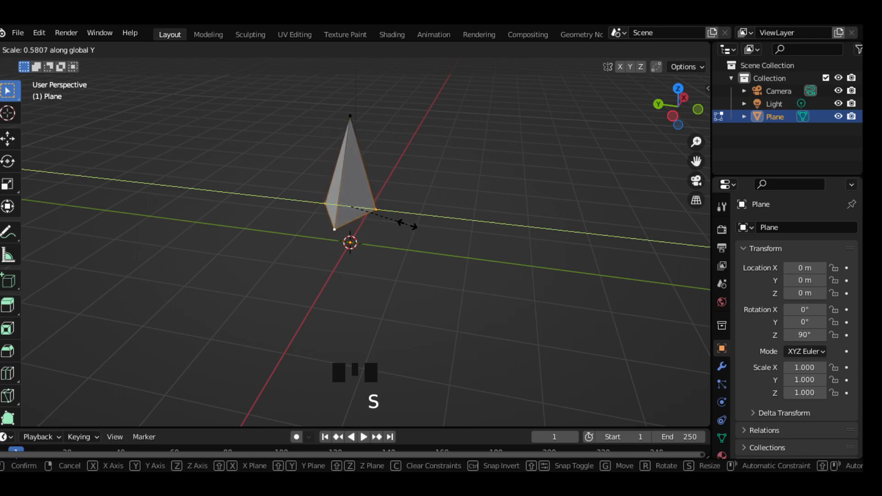
left_click(409, 224)
Extrude the base loop downward and pull it further down along Z to form a long body beneath the tip
middle_click_drag(415, 242, 347, 209)
key("grave")
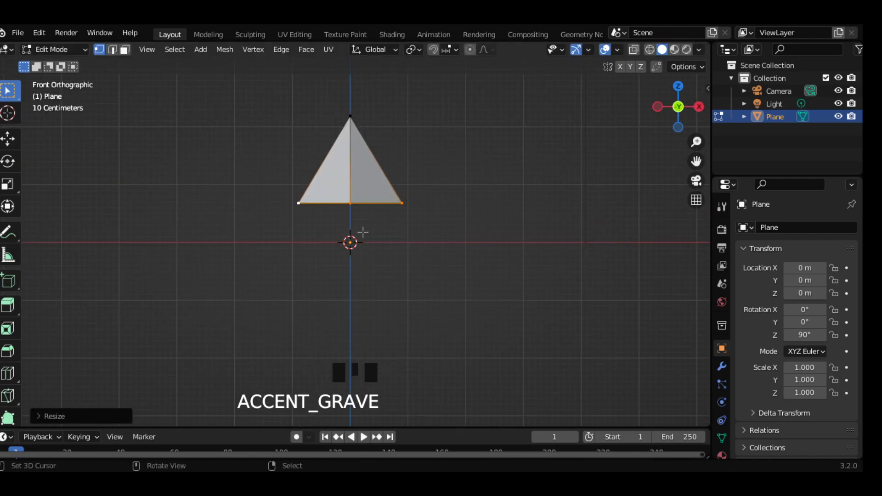
key("e")
left_click(368, 265)
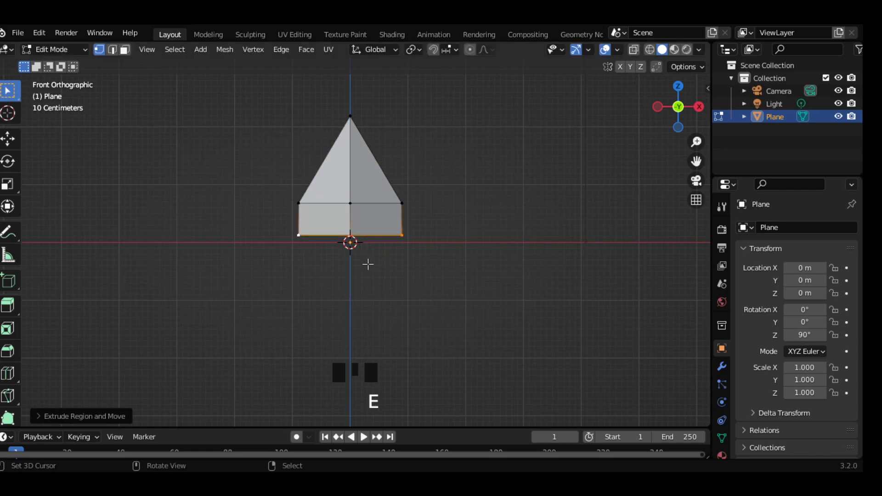
scroll(368, 264, "down", 4)
key("g")
key("z")
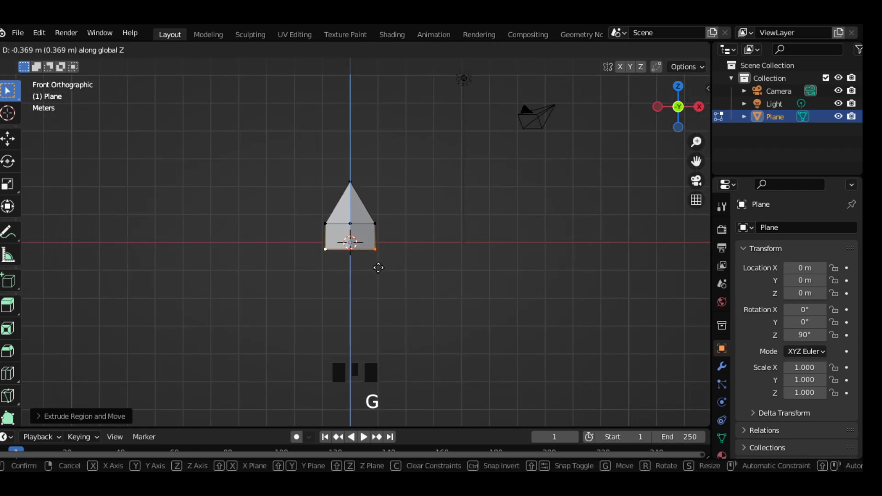
left_click(378, 347)
Move the whole object up along Z to about 3.57 m in Object Mode
key("Tab")
key("f")
key("g")
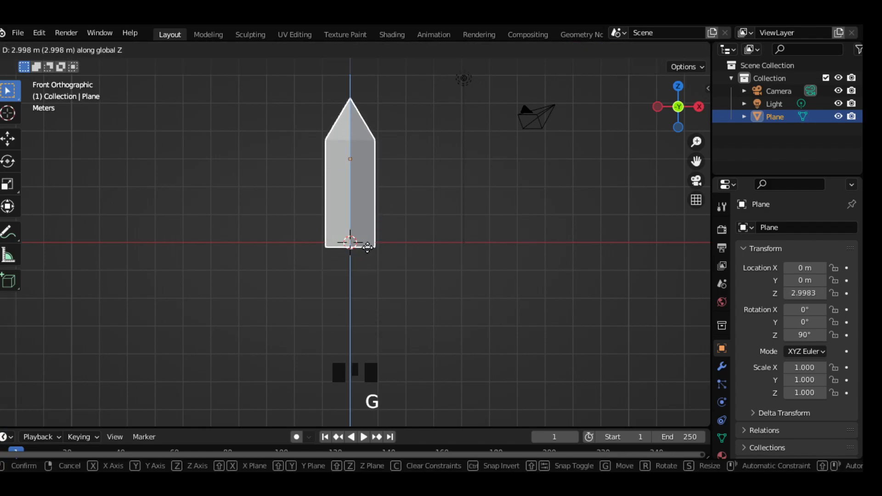
left_click(368, 241)
Lengthen the body by moving its bottom edge loop down along Z by about 2 m
key("Tab")
middle_click_drag(368, 241, 375, 180)
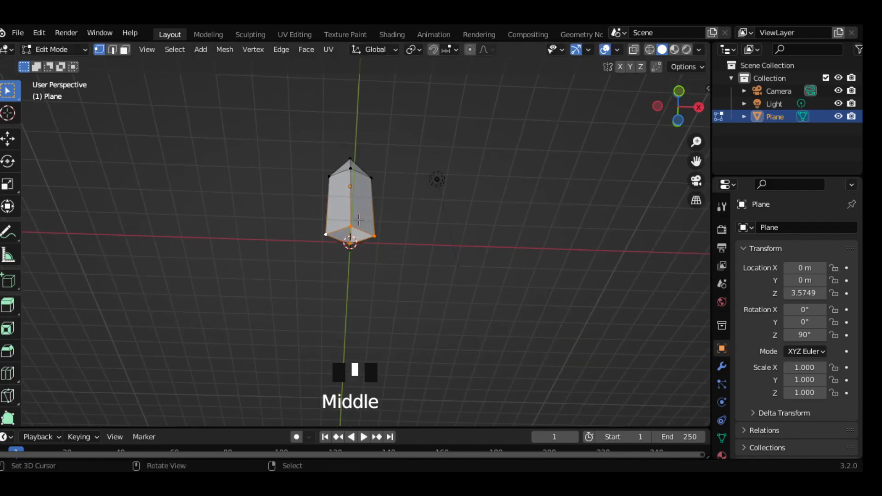
key("grave")
left_click(334, 201)
scroll(346, 193, "up", 6)
scroll(363, 211, "down", 6)
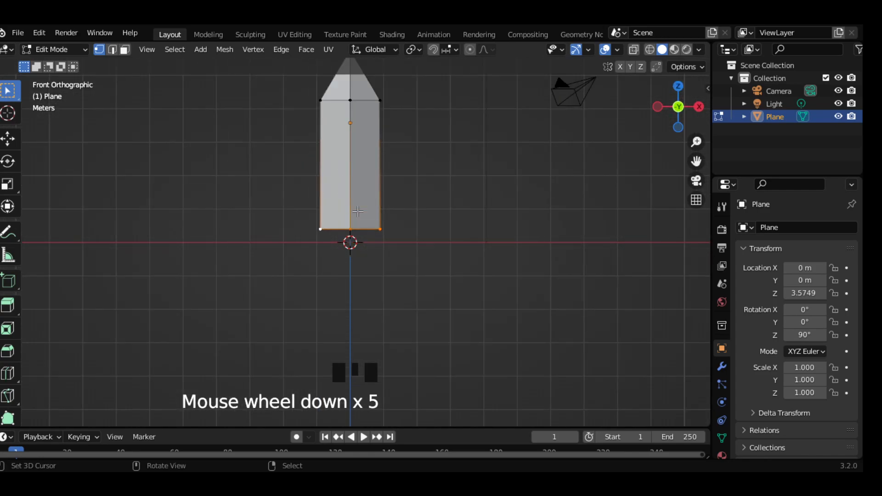
key("g")
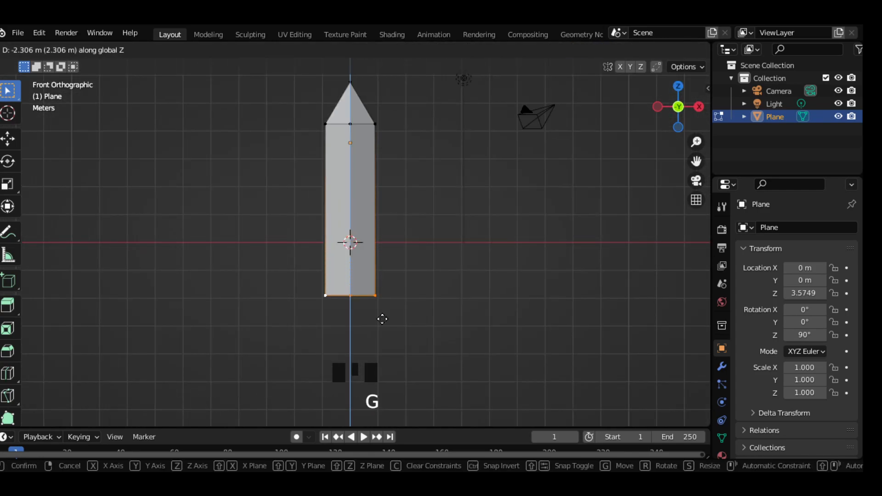
left_click(379, 312)
Scale down the bottom edge loop so that the body tapers toward its lower end
key("s")
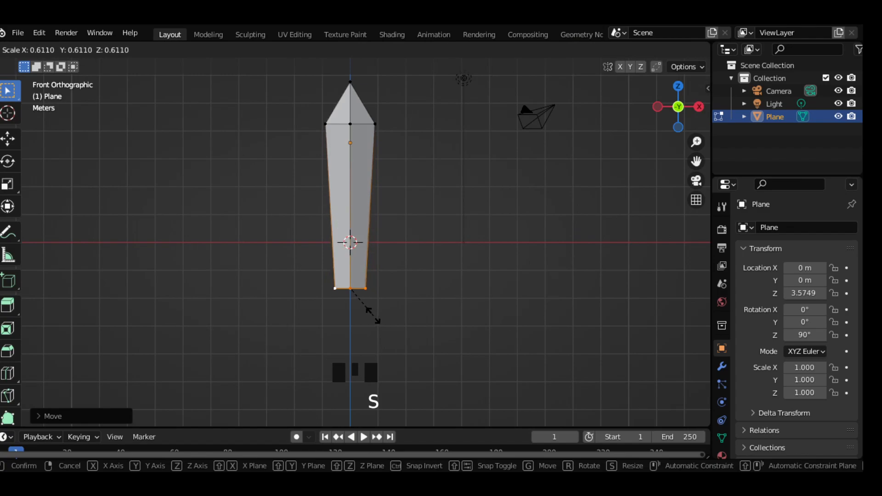
left_click(372, 315)
mouse_move(339, 259)
middle_mouse_down()
mouse_move(402, 262)
mouse_move(487, 227)
mouse_move(477, 294)
mouse_move(391, 298)
mouse_move(353, 248)
middle_mouse_up()
scroll(352, 248, "up", 3)
key("grave")
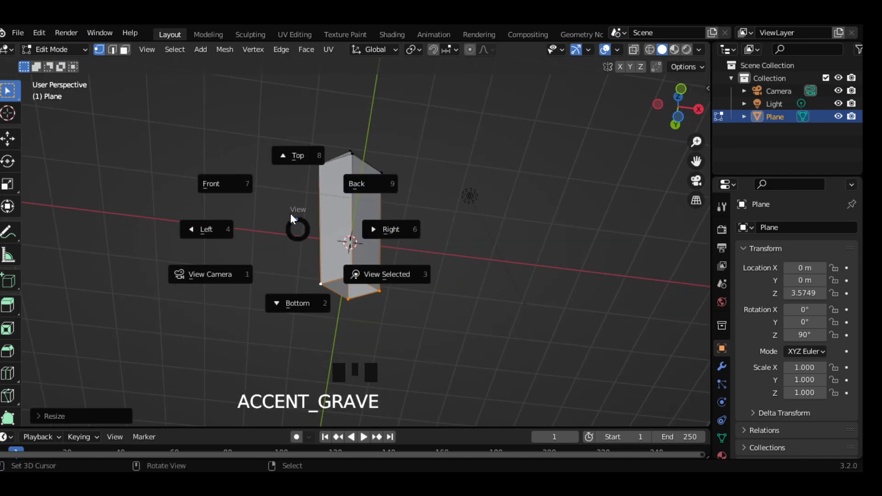
Lengthen the blade slightly by moving its bottom edge loop further down along Z in front view
left_click(223, 183)
scroll(396, 266, "down", 4)
key("g")
key("z")
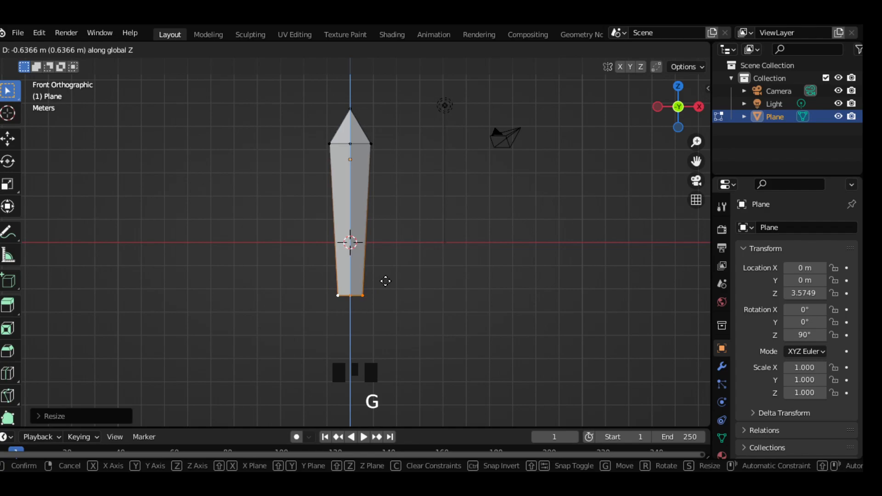
left_click(388, 279)
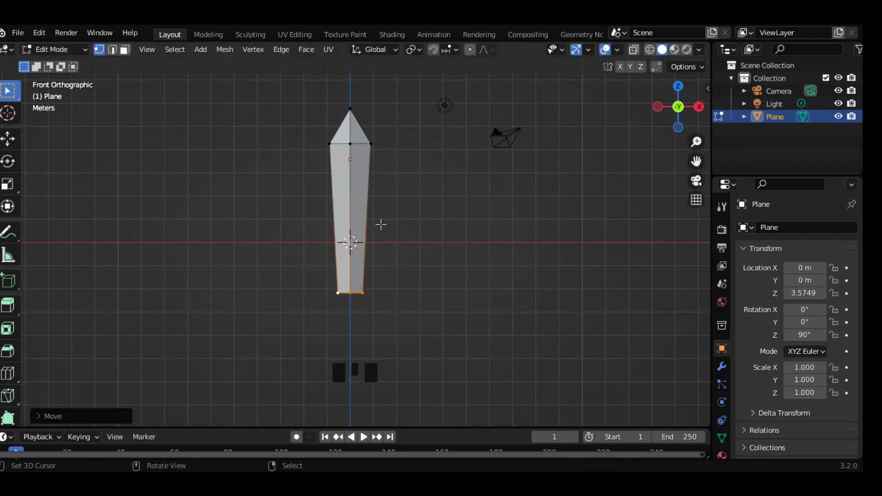
Select the edge loop below the tip and scale it down to narrow the blade's upper end
right_click(353, 142)
right_click(352, 143, "alt")
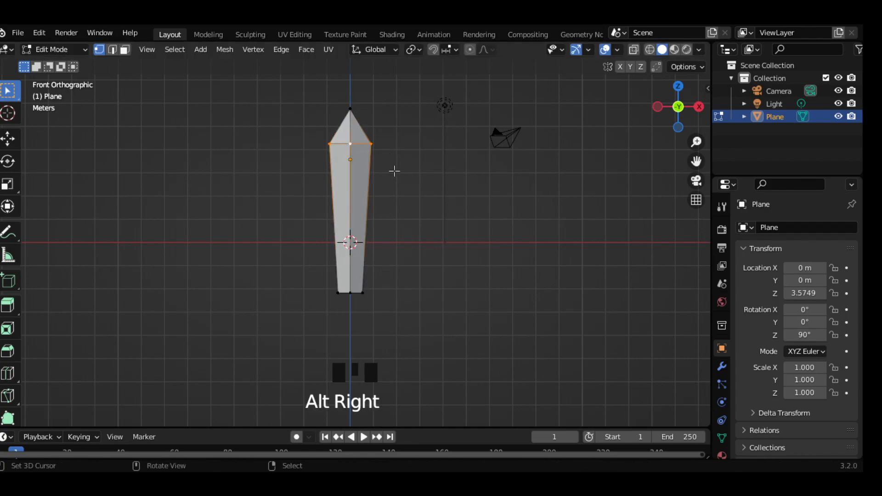
key("s")
left_click(400, 206)
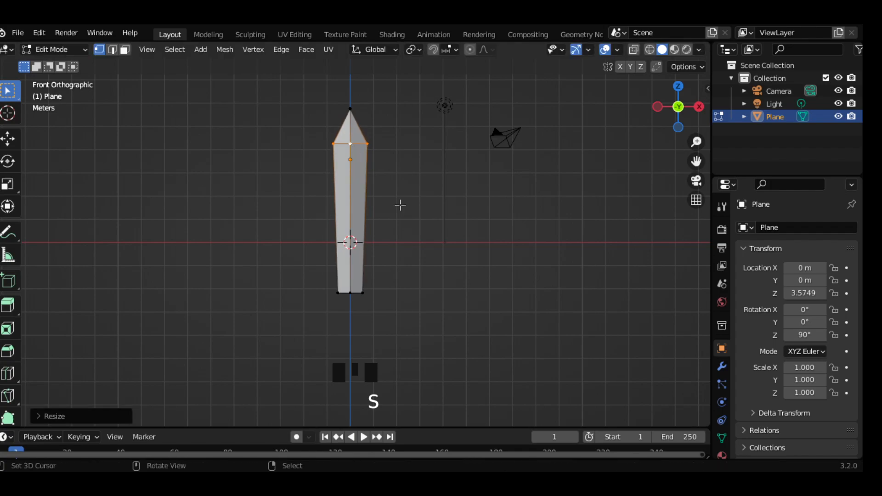
Select the blade's bottom edge loop, then raise the whole object along Z to about 6.15 m in Object Mode
right_click(352, 294)
right_click(352, 293, "alt")
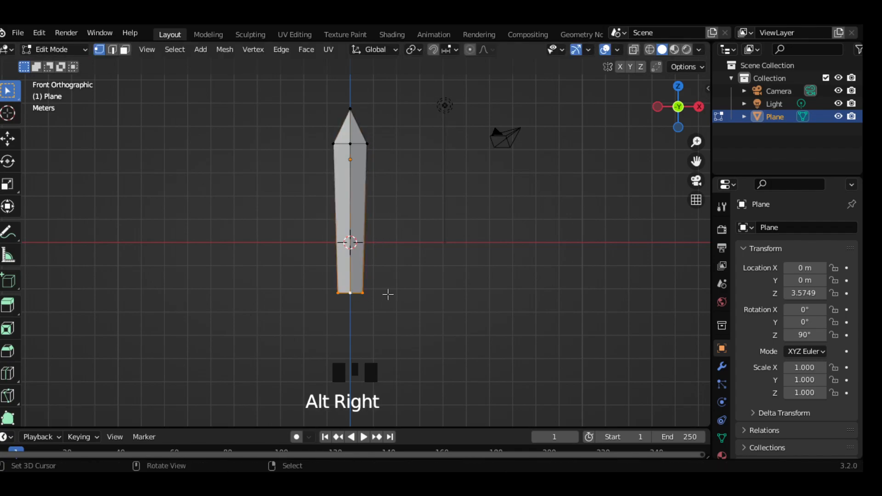
key("Tab")
key("g")
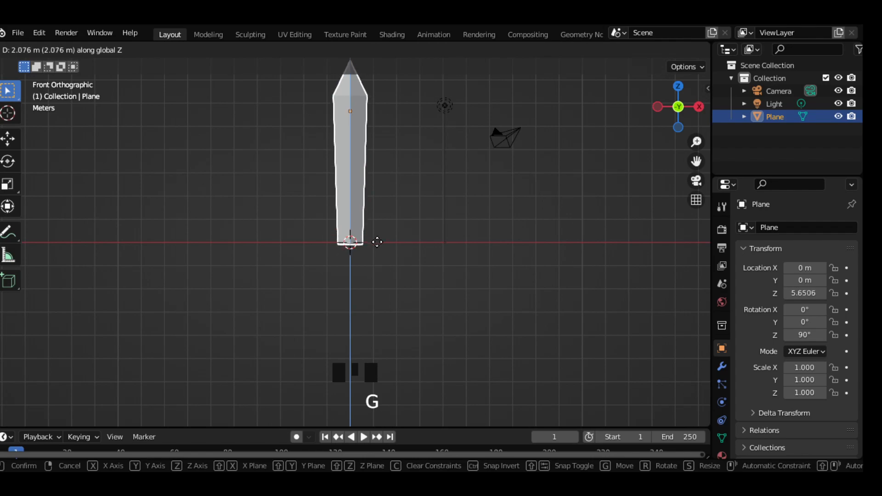
left_click(379, 239)
Snap the 3D cursor to the selected bottom edge loop of the blade
key("Tab")
scroll(380, 242, "up", 4)
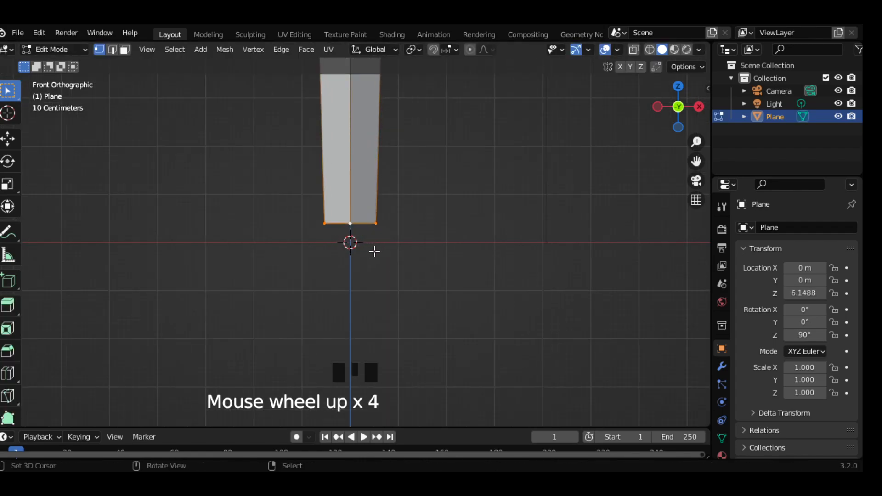
middle_click_drag(377, 253, 386, 213)
key("shift+s")
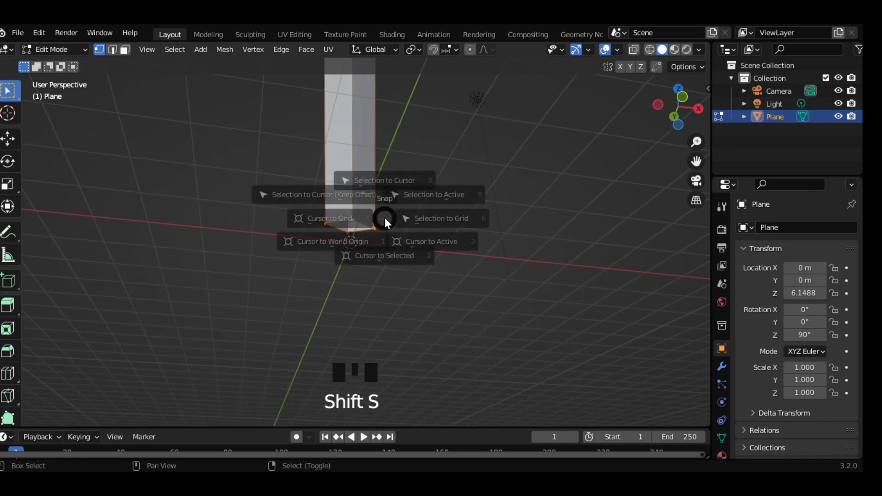
left_click(389, 285)
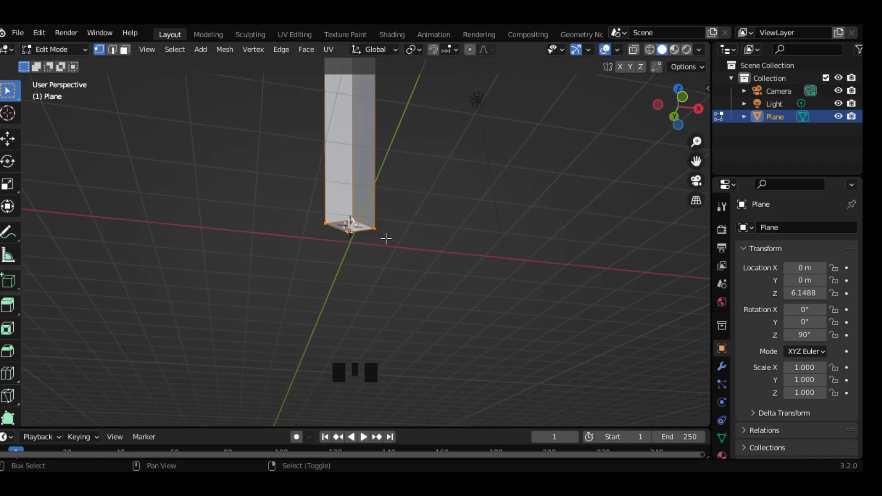
Add a cube at the 3D cursor in Object Mode and move it down along Z to about -0.59 m, just under the blade
key("Tab")
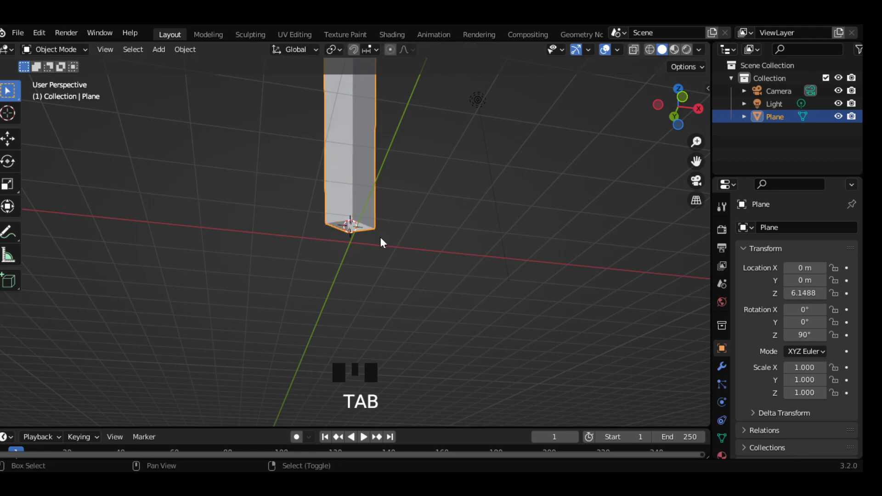
key("shift+a")
mouse_move(379, 211)
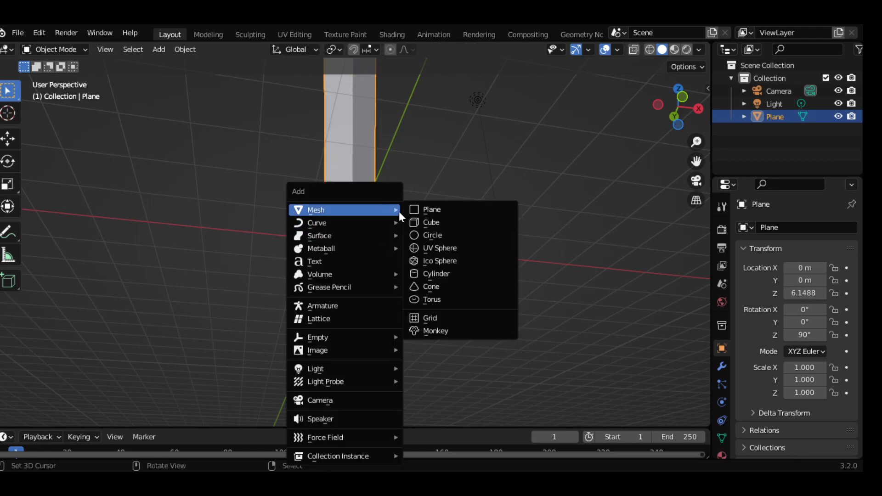
left_click(432, 222)
key("grave")
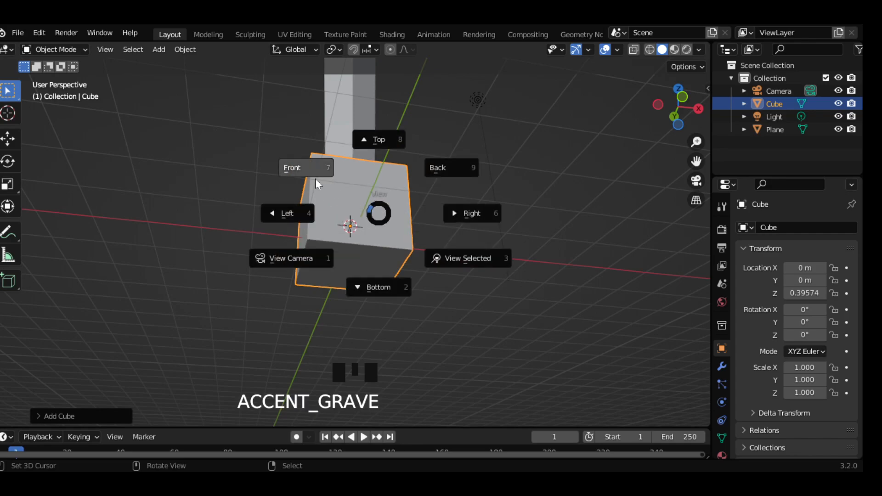
left_click(315, 181)
key("g")
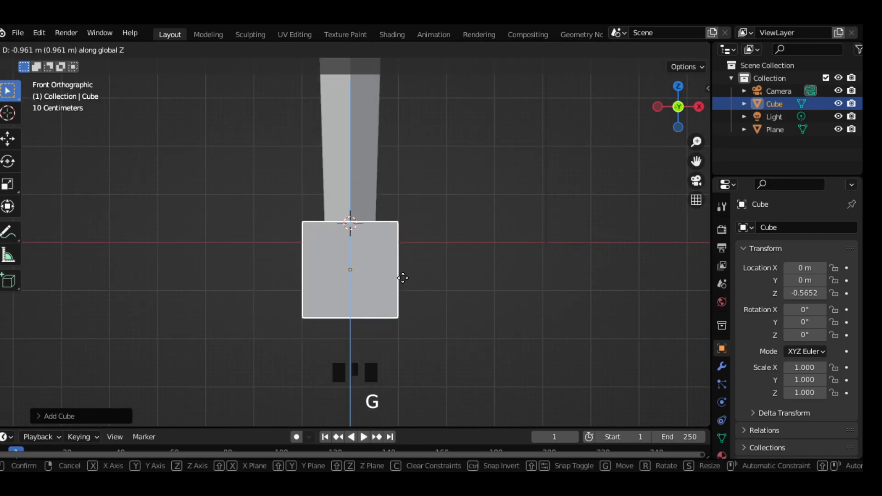
left_click(404, 281)
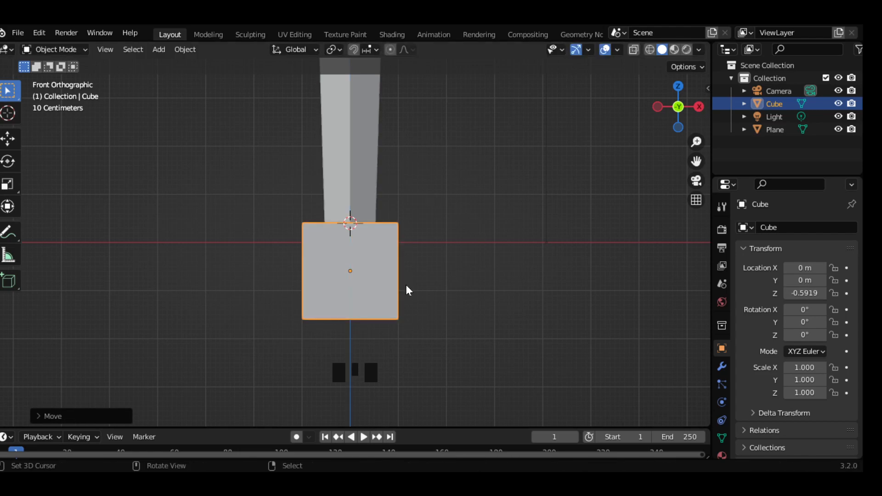
Flatten the cube along Z to a scale of about 0.236 and raise it to about 0.155 m against the blade's base
key("s")
key("z")
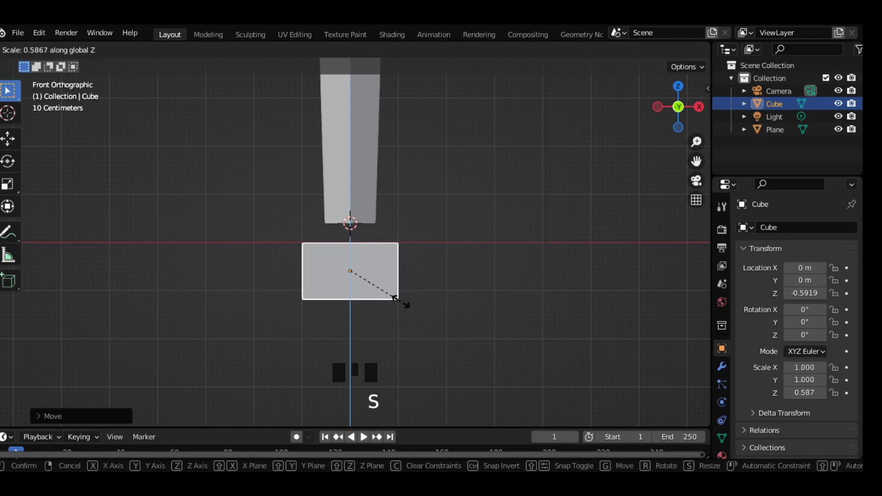
left_click(370, 283)
key("g")
key("z")
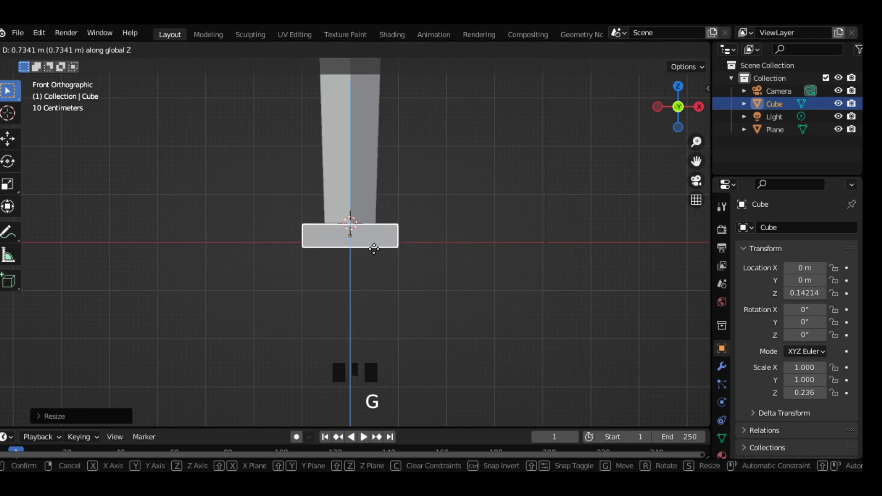
left_click(374, 248)
Narrow the flattened cube along Y to a scale of about 0.402
middle_click_drag(374, 248, 440, 263)
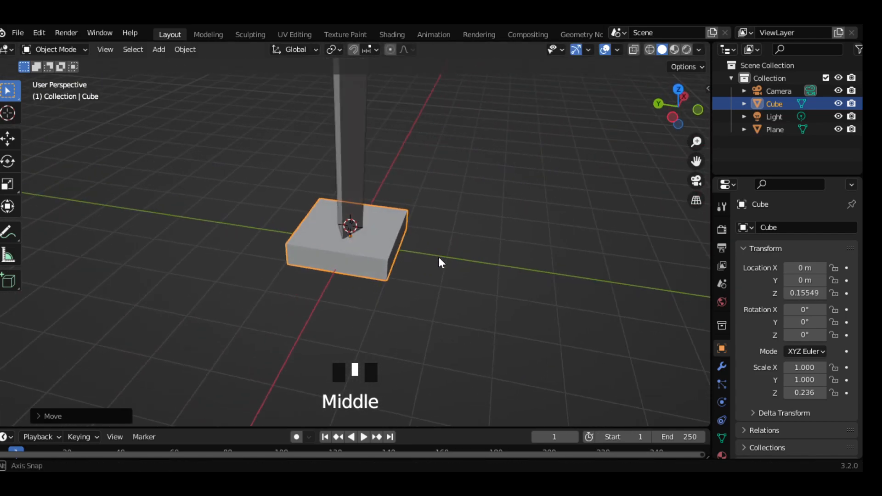
key("s")
key("y")
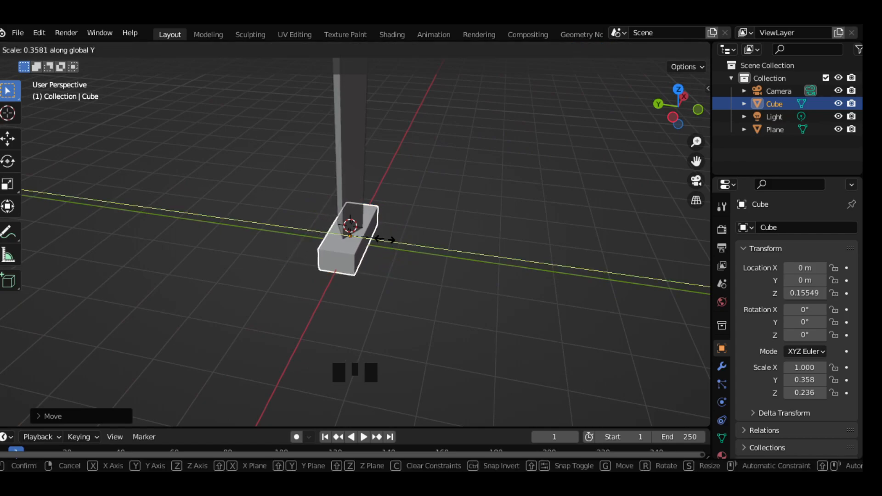
left_click(452, 244)
Cut a vertical edge loop through the middle of the block in Edit Mode
middle_click_drag(451, 243, 354, 218)
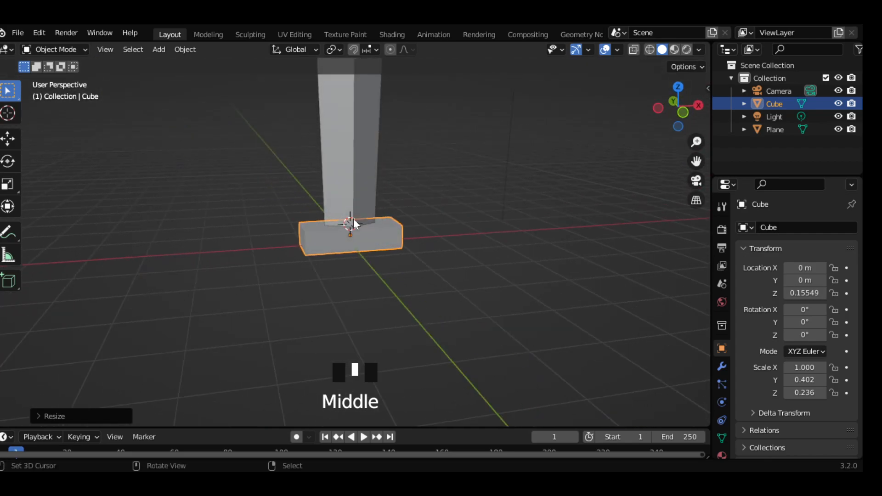
key("grave")
key("ctrl+r")
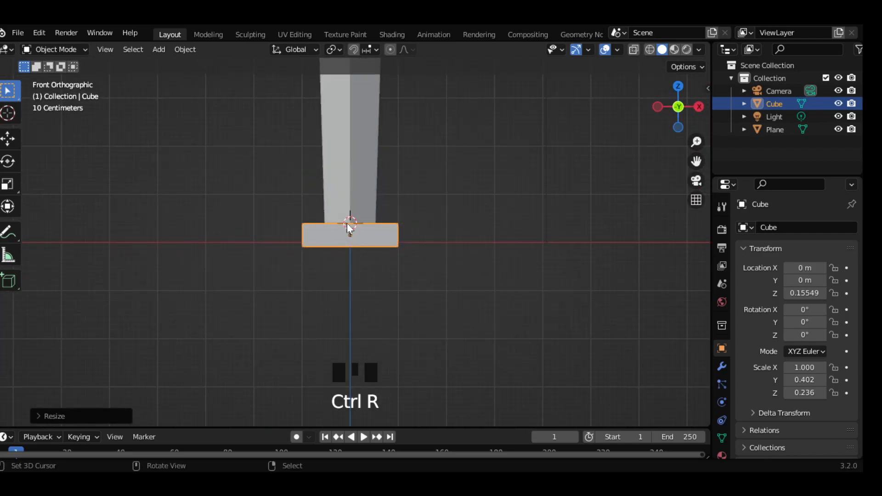
key("Tab")
key("ctrl+r")
left_click(354, 231)
left_click(354, 231)
Select all outer faces of the block's negative-X half in face select mode and delete them
middle_click_drag(351, 232, 317, 239)
key("3")
left_click(304, 241)
scroll(317, 239, "up", 6)
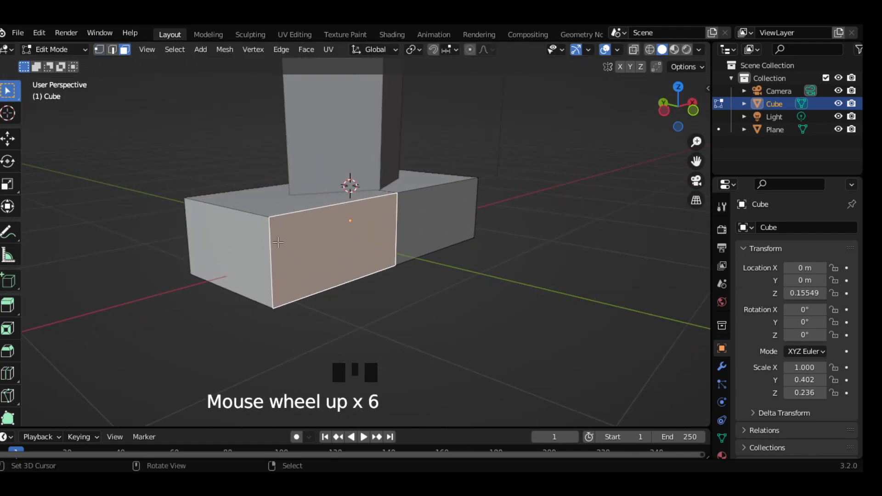
right_click(266, 251)
right_click(281, 206, "shift")
right_click(311, 232, "shift")
middle_click_drag(311, 232, 405, 165)
right_click(383, 231, "shift")
right_click(405, 166, "shift")
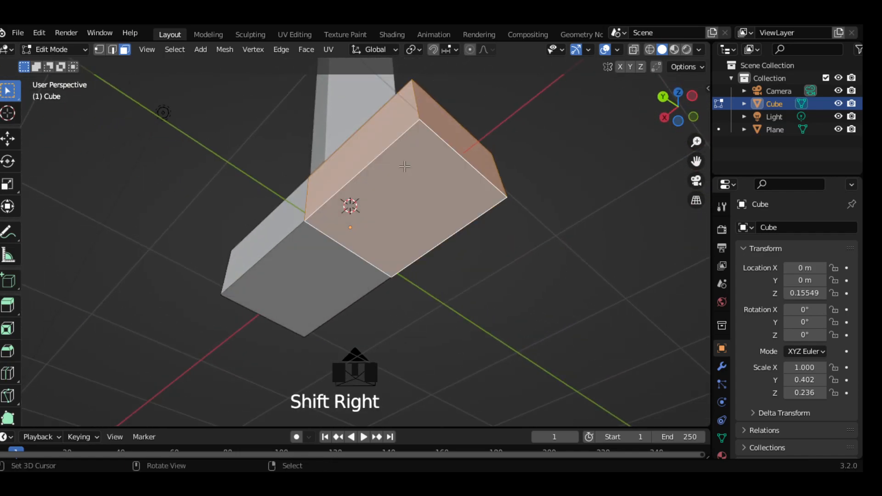
middle_click_drag(519, 175, 398, 233)
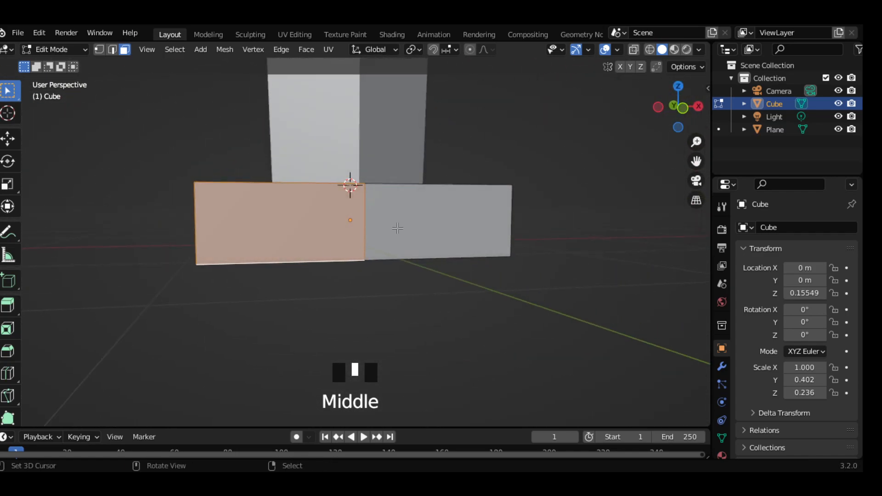
key("x")
left_click(388, 217)
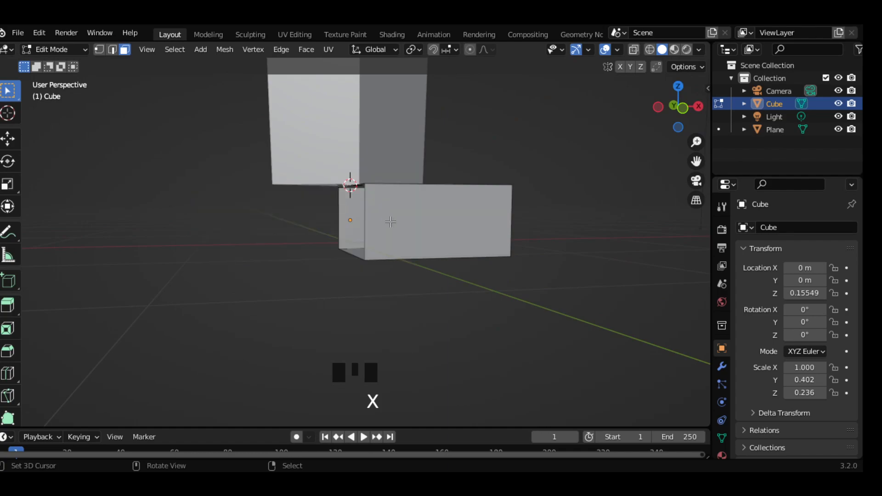
Add a Mirror modifier on the X axis to the remaining half block in Object Mode
key("Tab")
key("grave")
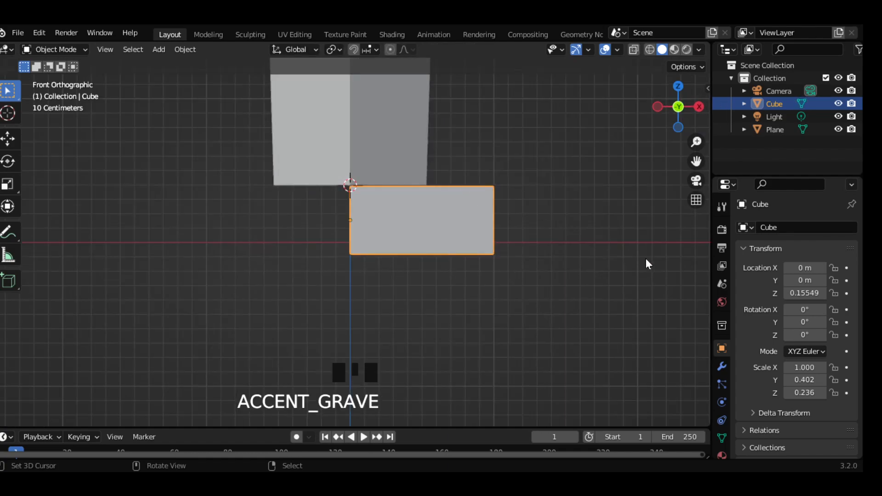
left_click_drag(710, 355, 395, 333)
left_click(406, 366)
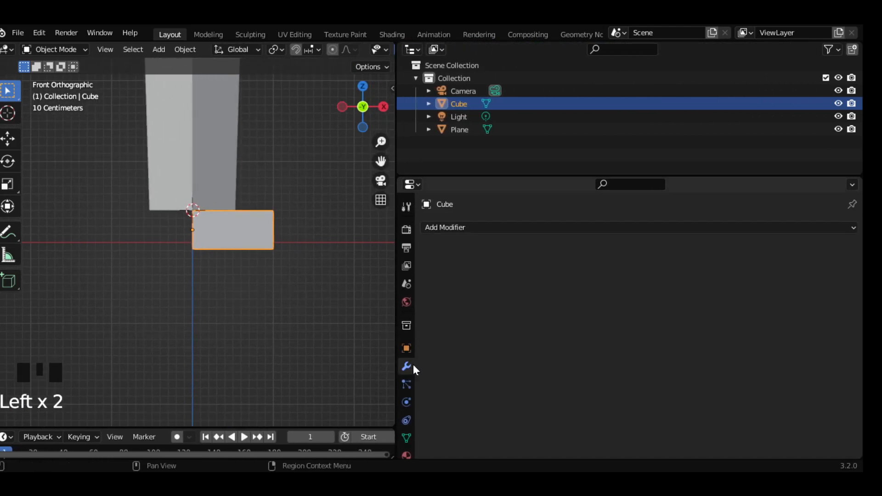
left_click(468, 228)
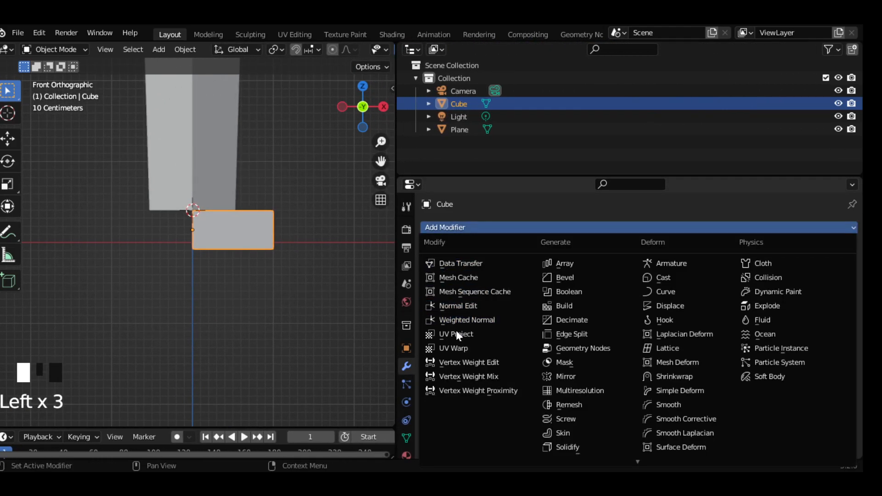
left_click(578, 376)
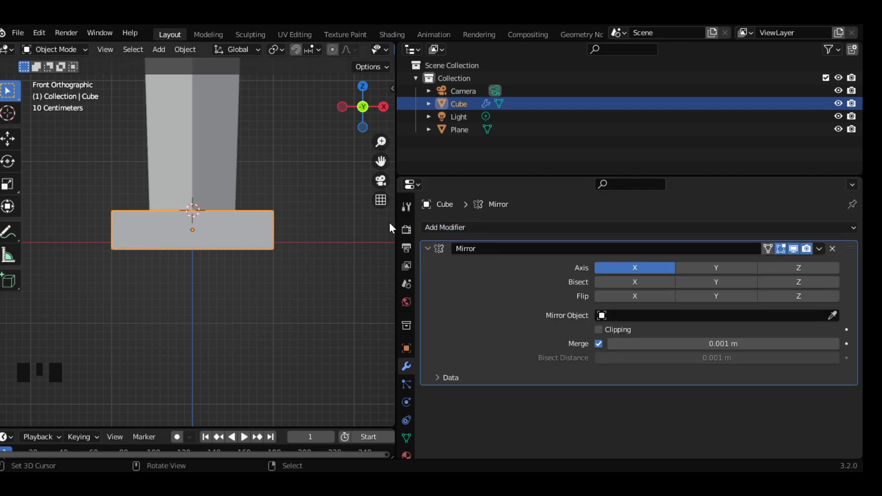
Enable Clipping in the block's Mirror modifier
left_click_drag(393, 228, 638, 229)
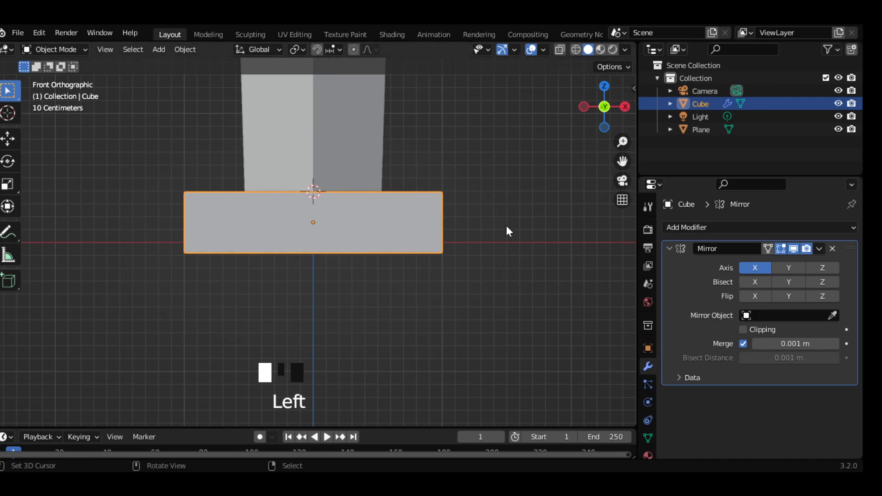
key("Tab")
middle_click_drag(391, 229, 358, 184)
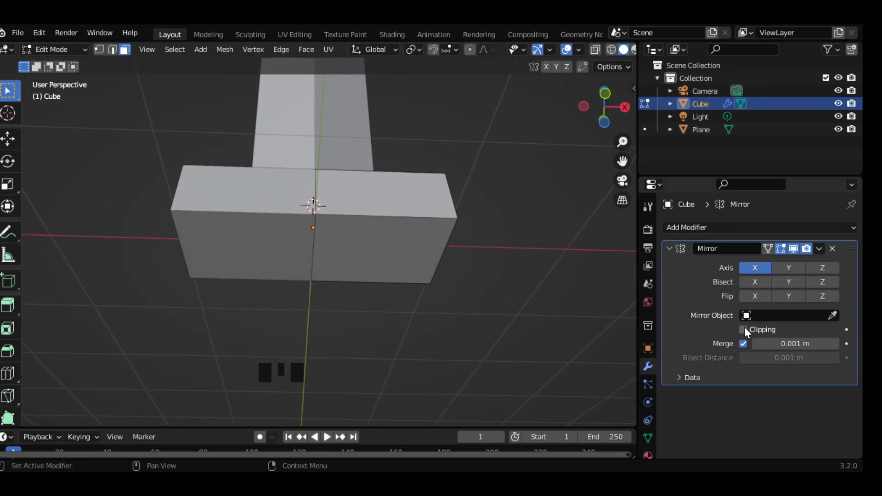
mouse_move(637, 301)
left_mouse_down()
mouse_move(450, 308)
mouse_move(453, 299)
mouse_move(652, 299)
left_mouse_up()
left_click(632, 330)
scroll(492, 276, "up", 2)
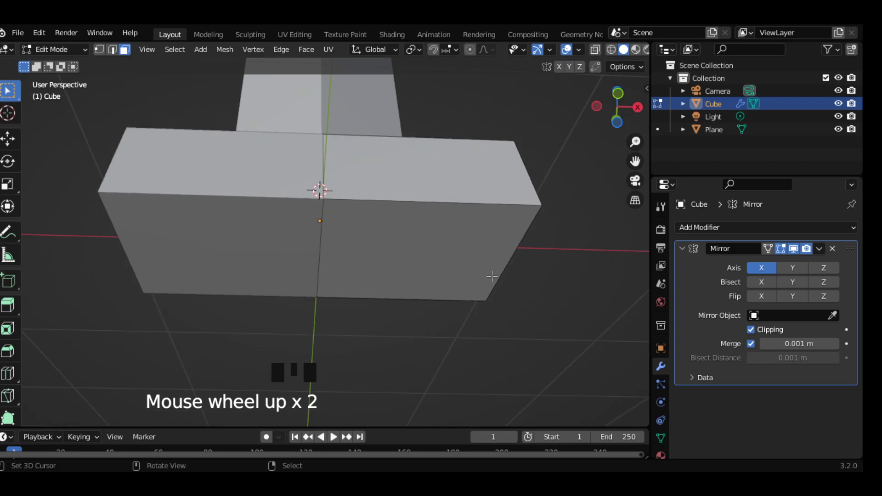
middle_click_drag(320, 240, 380, 261)
scroll(402, 269, "down", 1)
key("Tab")
scroll(386, 235, "down", 6)
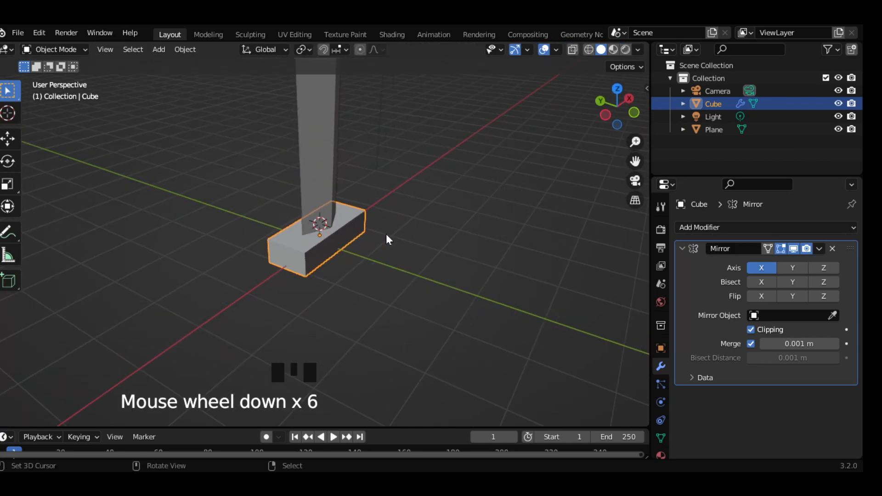
Add a centered vertical loop cut across the positive-X half of the block in Edit Mode
middle_click_drag(343, 234, 368, 212)
scroll(322, 252, "up", 4)
key("Tab")
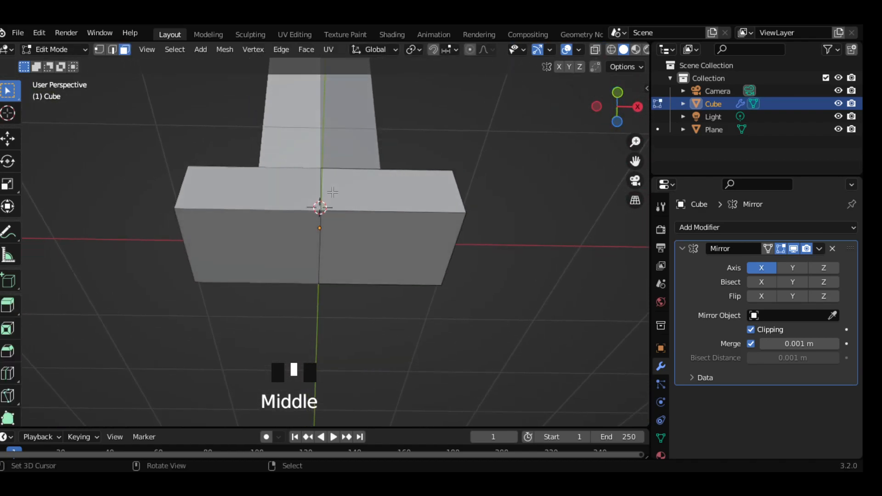
key("ctrl+r")
left_click(370, 210)
right_click(366, 210)
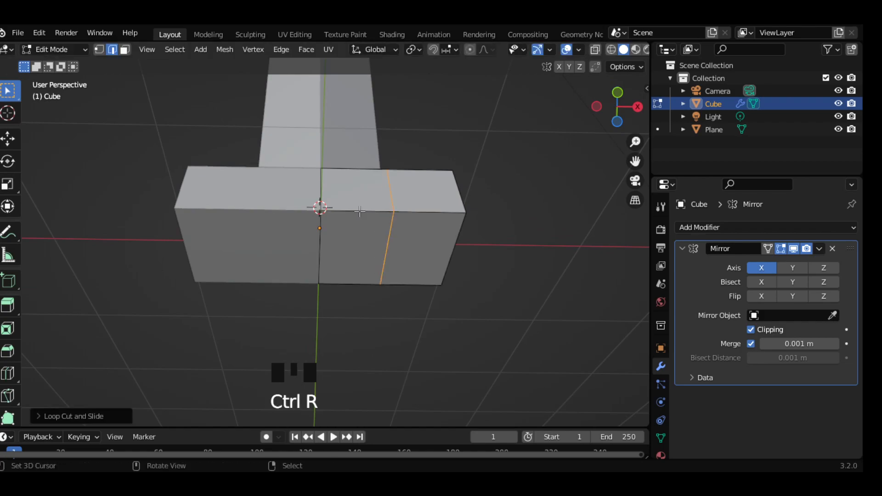
Delete the underside face next to the center line on the block's positive-X half
key("3")
right_click(353, 225)
key("x")
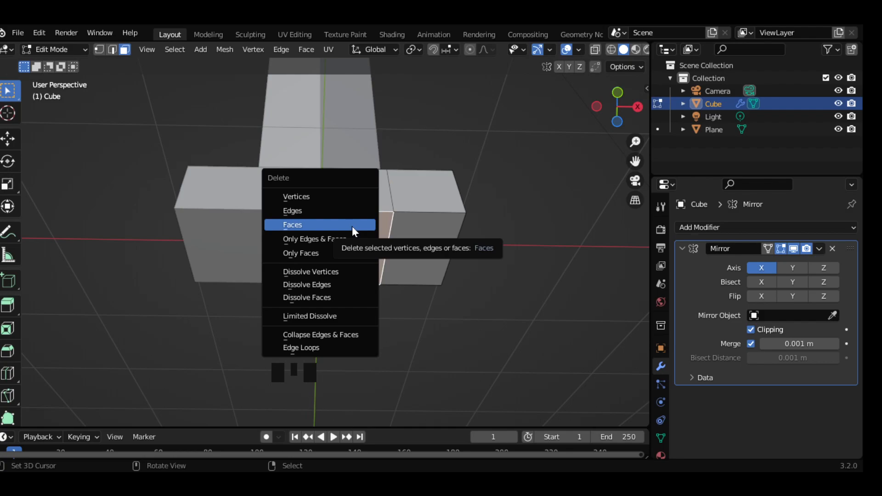
left_click(352, 227)
Select the boundary vertices of the opening under the crossguard and extrude them downward
middle_click_drag(354, 229, 352, 208)
key("1")
right_click(346, 209)
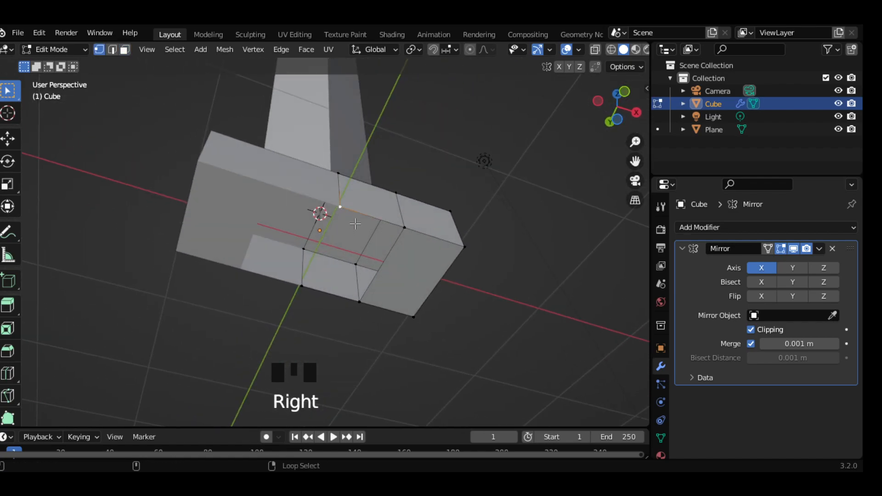
right_click(384, 222, "alt+shift")
right_click(340, 211)
right_click(311, 285, "shift")
right_click(365, 300, "shift")
middle_click_drag(404, 230, 355, 263)
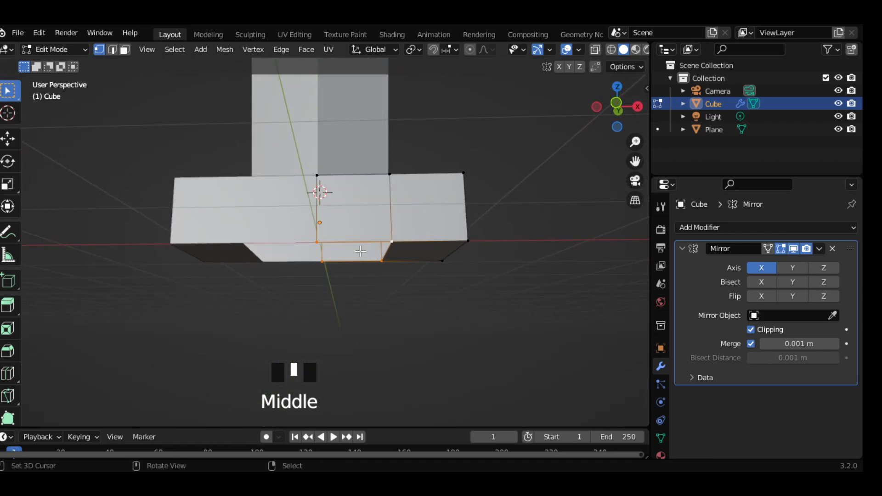
key("e")
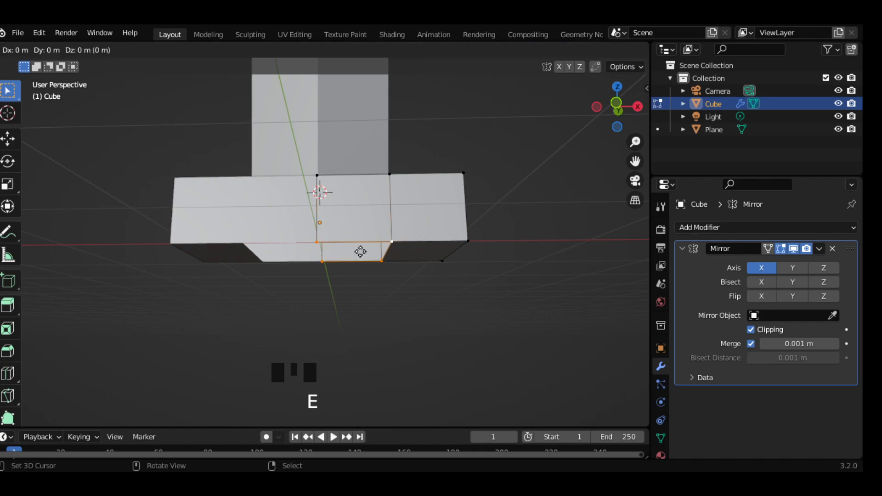
left_click(364, 298)
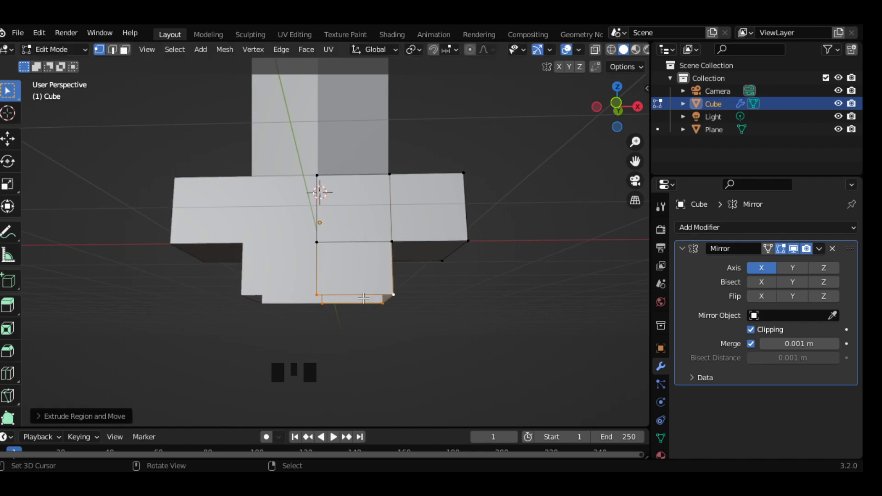
Move the outer bottom edge of the extruded section inward along X by about 0.23 m to taper it
key("2")
right_click(391, 299)
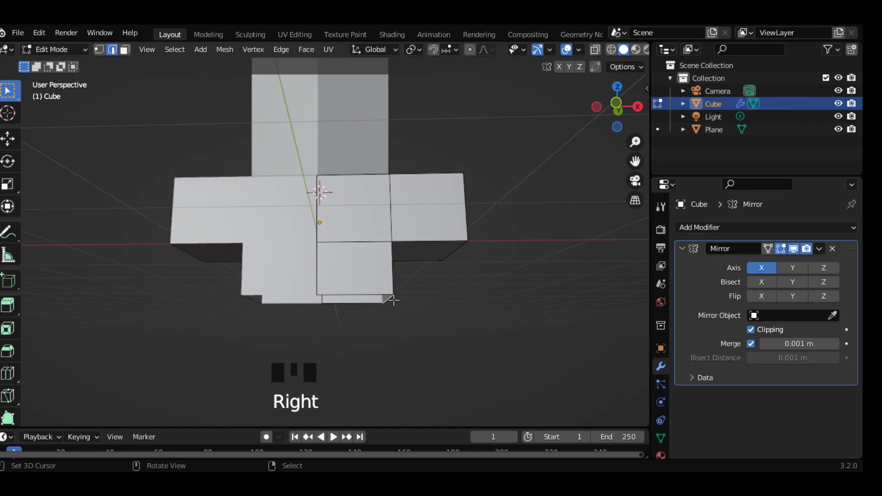
key("g")
key("x")
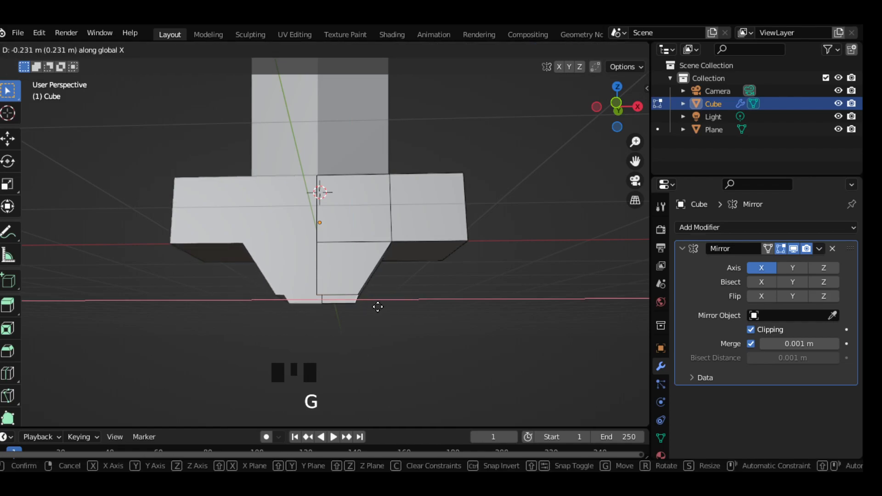
left_click(373, 307)
Select the open bottom edge loop of the tapered section and scale it down slightly along Y
middle_click_drag(368, 305, 361, 253)
key("1")
right_click(346, 245)
right_click(350, 246, "alt")
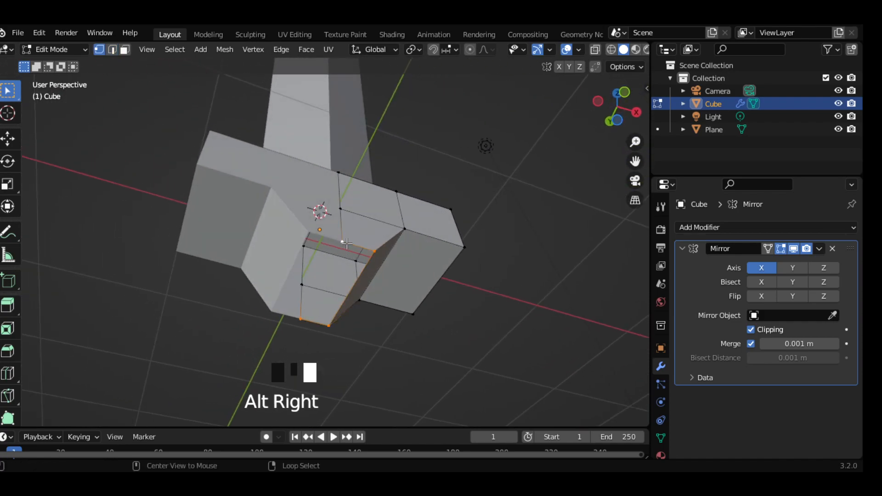
key("s")
key("y")
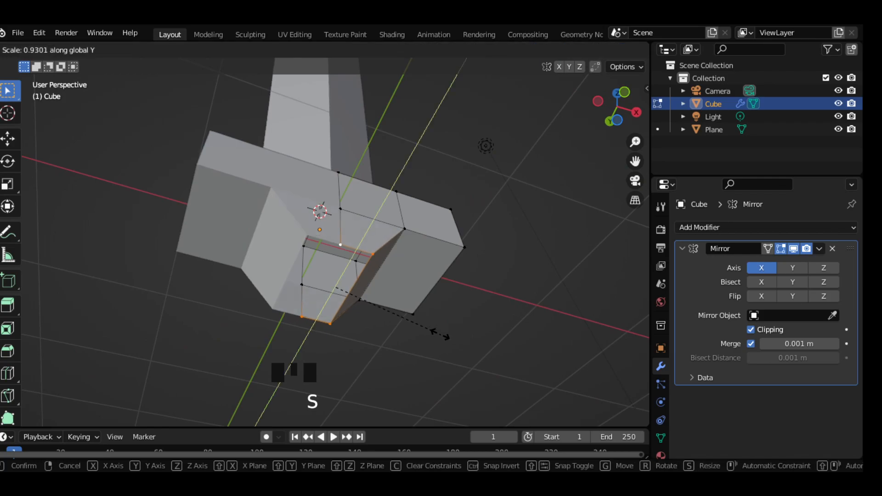
left_click(395, 321)
Extrude the bottom loop straight down along Z in front view to form the handle
middle_click_drag(395, 321, 362, 309)
key("grave")
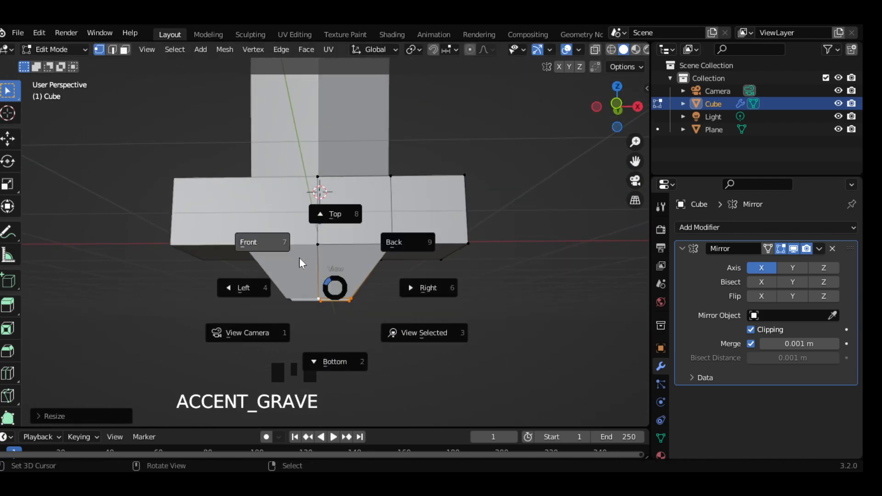
key("e")
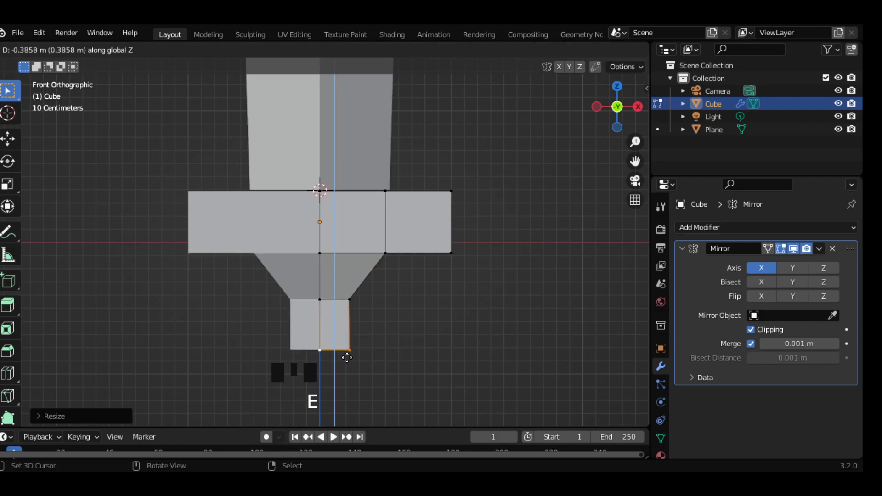
left_click(347, 411)
scroll(339, 357, "down", 7)
scroll(339, 346, "up", 4)
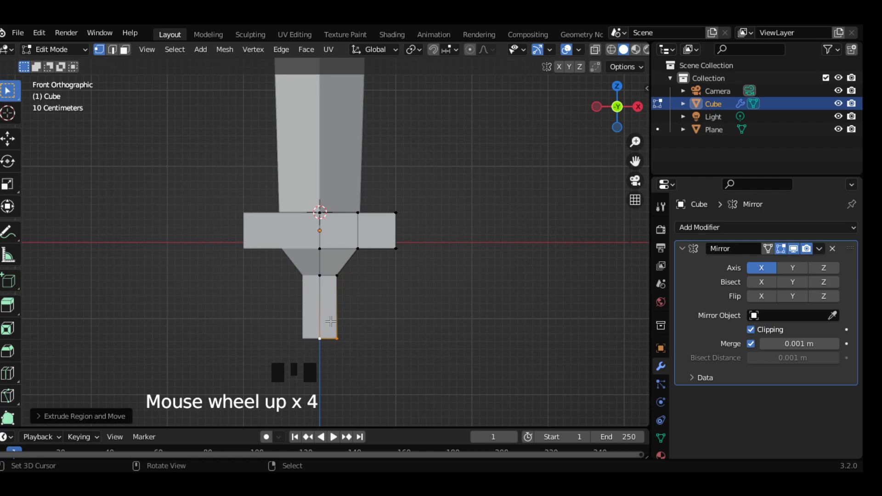
Scale up the handle's bottom loop and move it down along Z to flare and lengthen the handle
key("s")
left_click(360, 350)
key("g")
key("z")
left_click(352, 380)
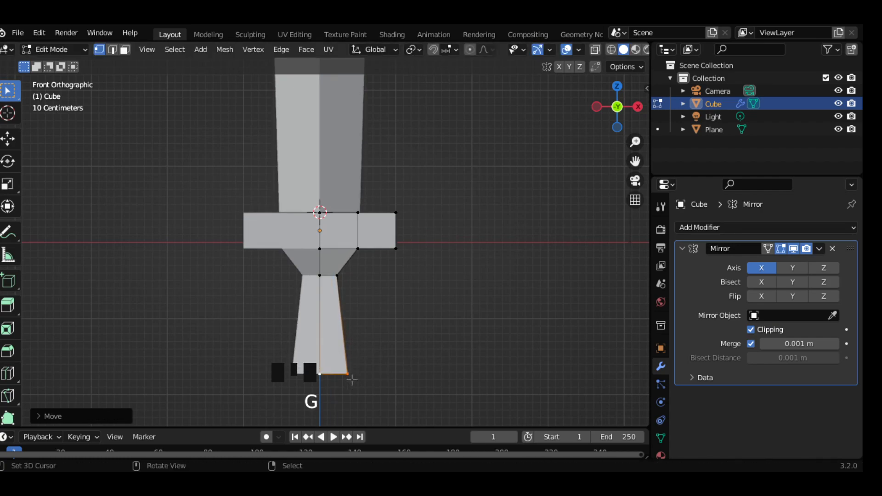
Select the loop where the handle meets the tapered neck and scale it up to widen the handle's top
right_click(325, 274, "alt")
key("s")
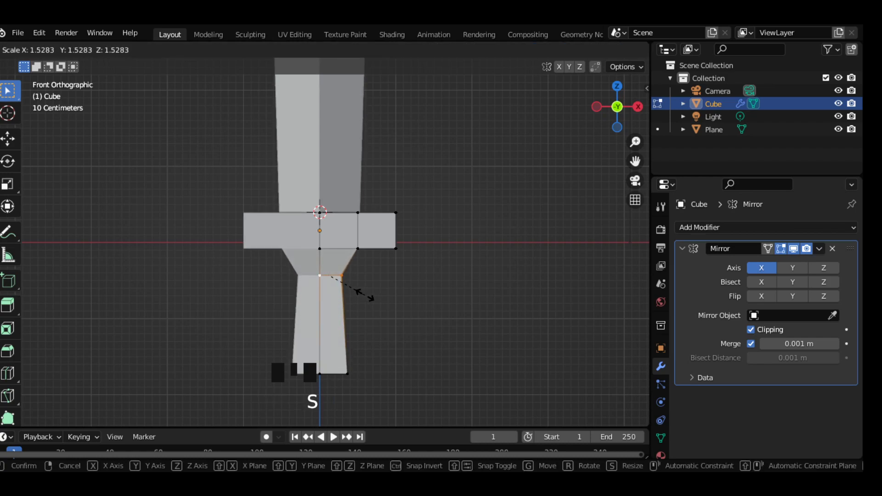
left_click(364, 296)
scroll(365, 295, "down", 7)
scroll(361, 295, "up", 5)
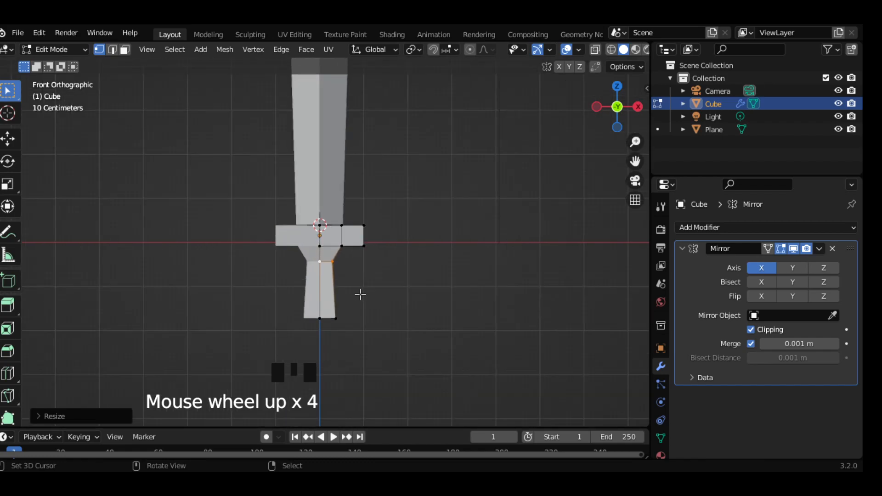
Lengthen the handle by moving its bottom loop down along Z by about 0.62 m
right_click(330, 331)
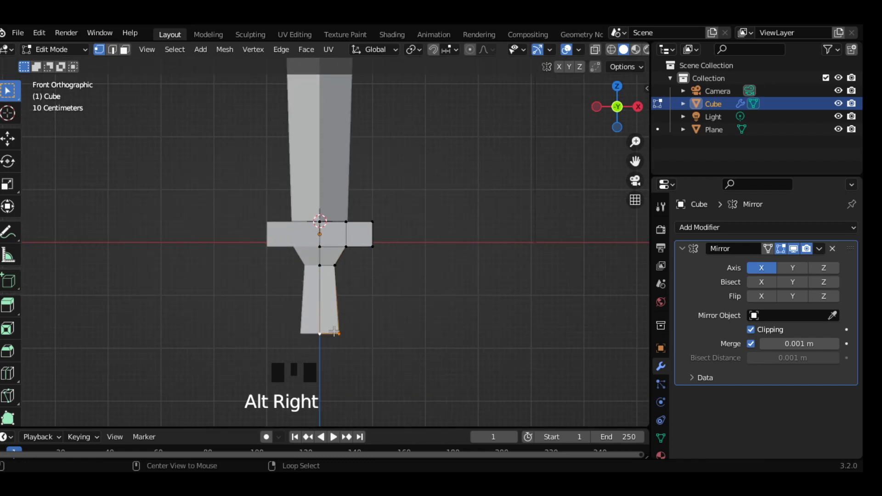
key("g")
key("z")
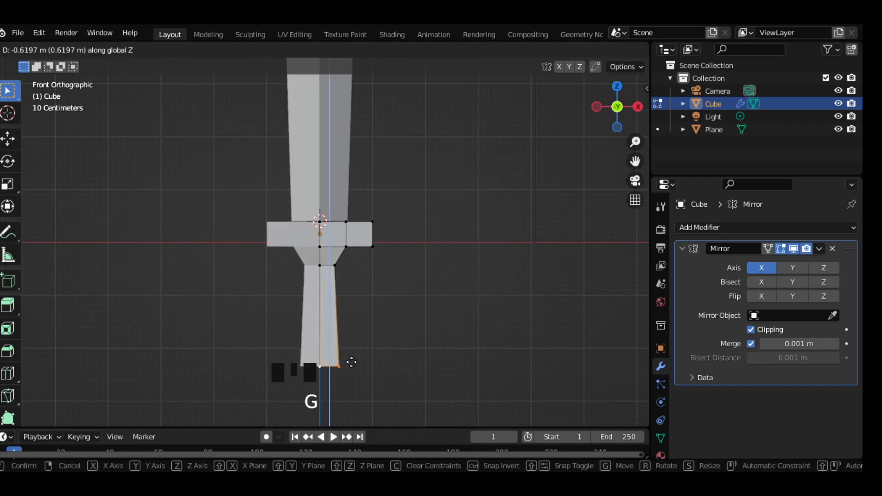
left_click(351, 363)
Fill the open bottom end of the handle with a face
scroll(349, 357, "down", 2)
middle_click_drag(343, 357, 359, 288, "shift")
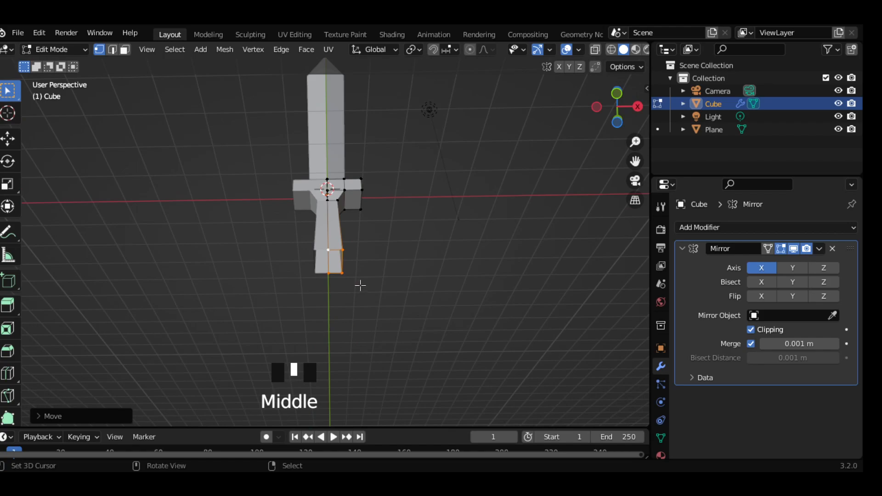
key("f")
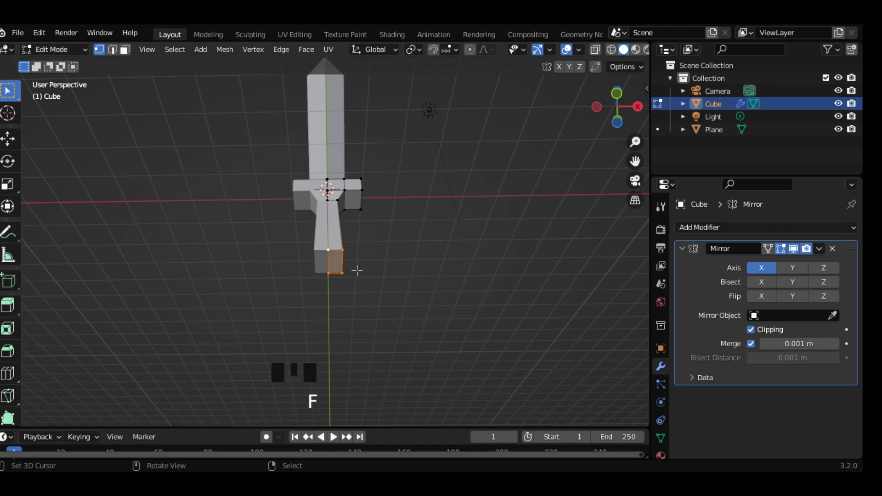
middle_click_drag(363, 238, 363, 296)
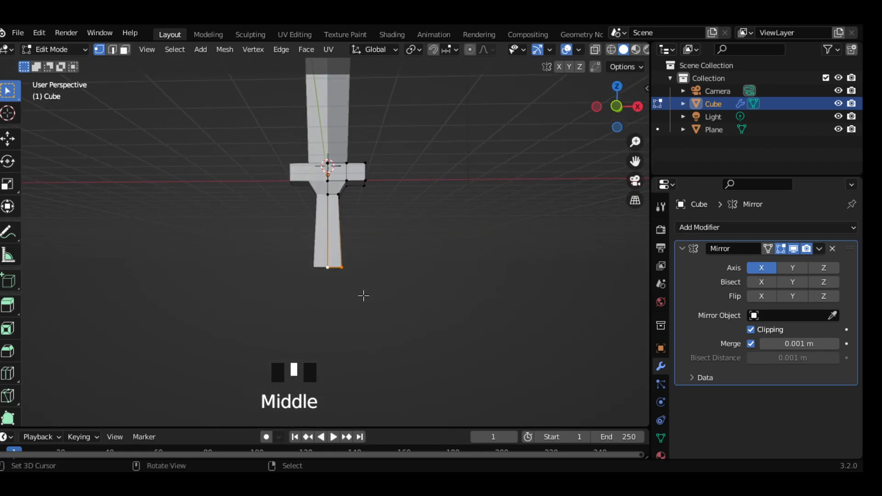
key("ctrl+b")
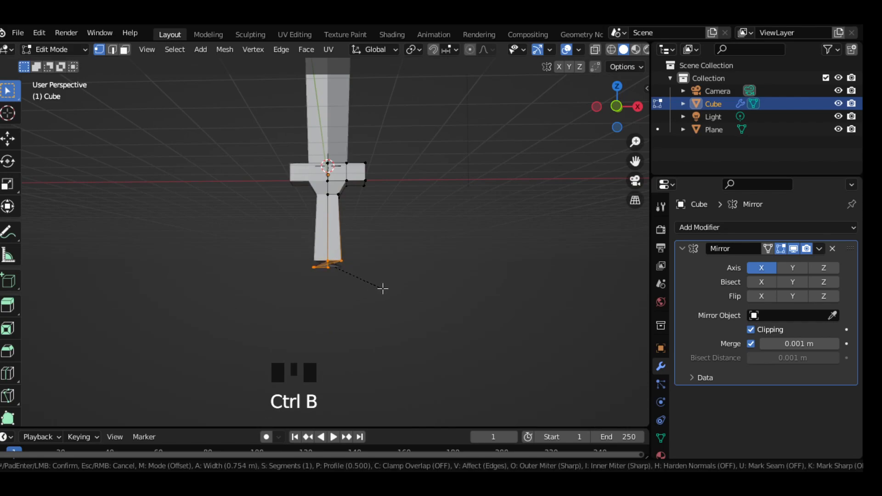
left_click(368, 288)
scroll(371, 278, "up", 6)
Add three evenly spaced horizontal loop cuts along the handle without sliding them
middle_click_drag(370, 278, 386, 296)
key("ctrl+r")
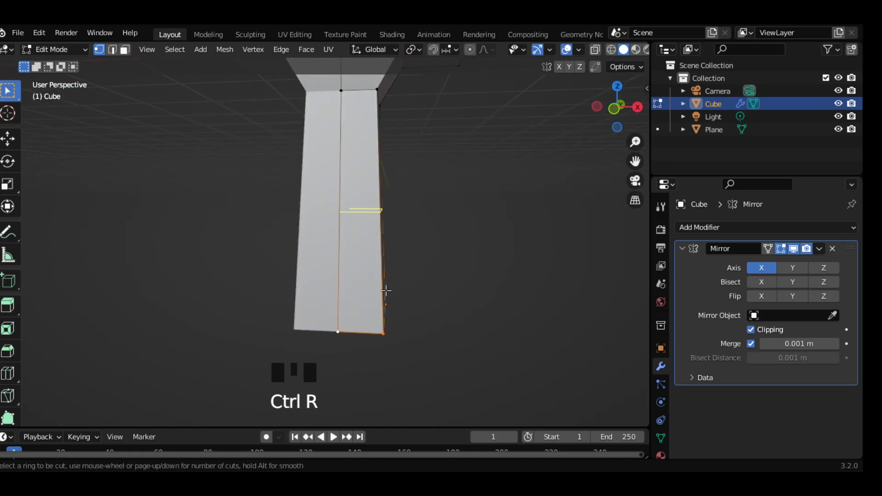
scroll(385, 291, "up", 1)
scroll(386, 290, "up", 1)
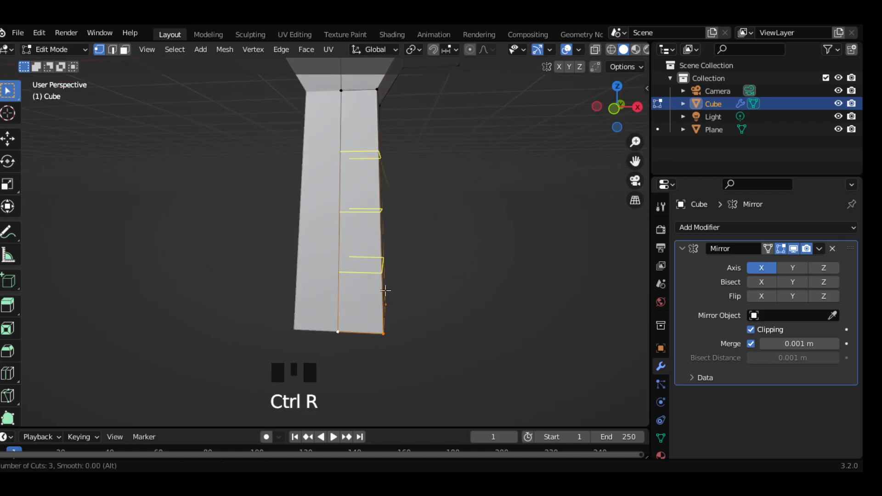
left_click(385, 290)
right_click(385, 290)
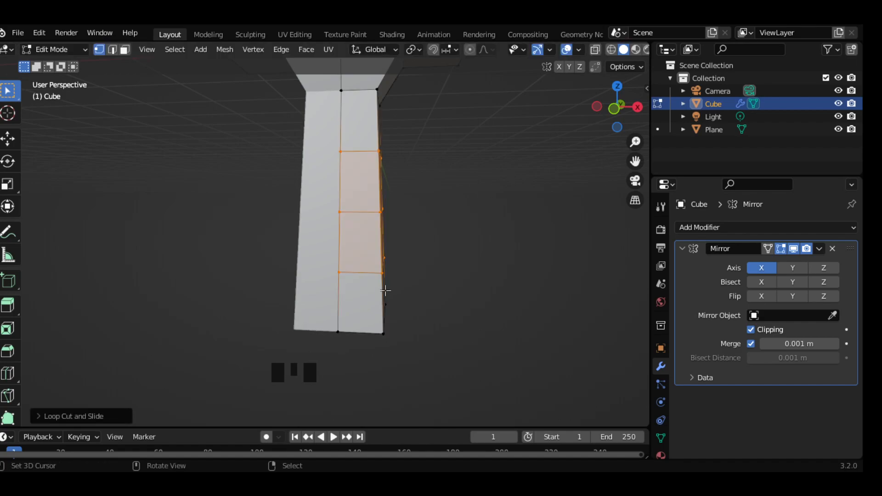
Deselect the vertical edges between the three handle loops and bevel the horizontal loops with 4 segments and a width of about 0.35 m
key("grave")
left_click(369, 254)
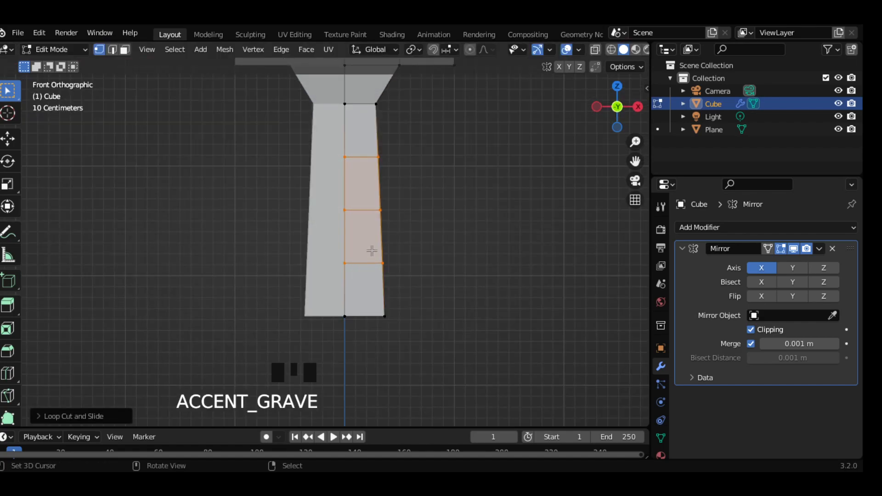
middle_click_drag(382, 240, 373, 228)
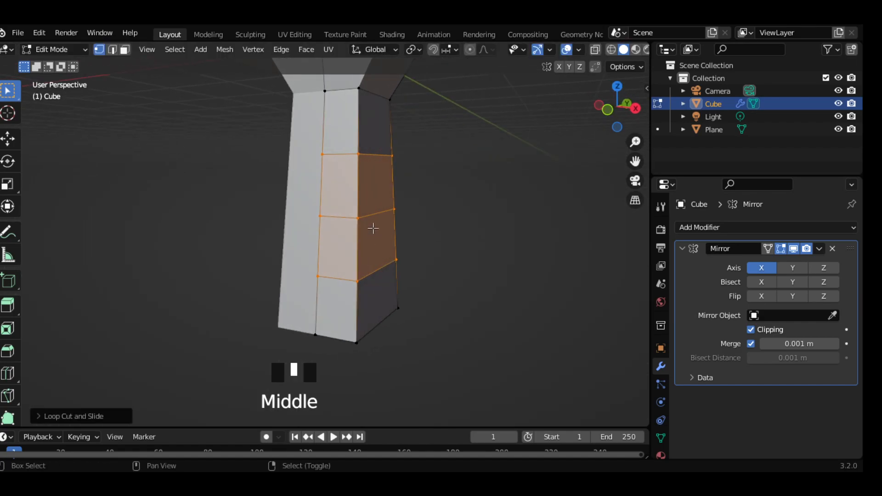
key("2")
right_click(342, 206, "shift")
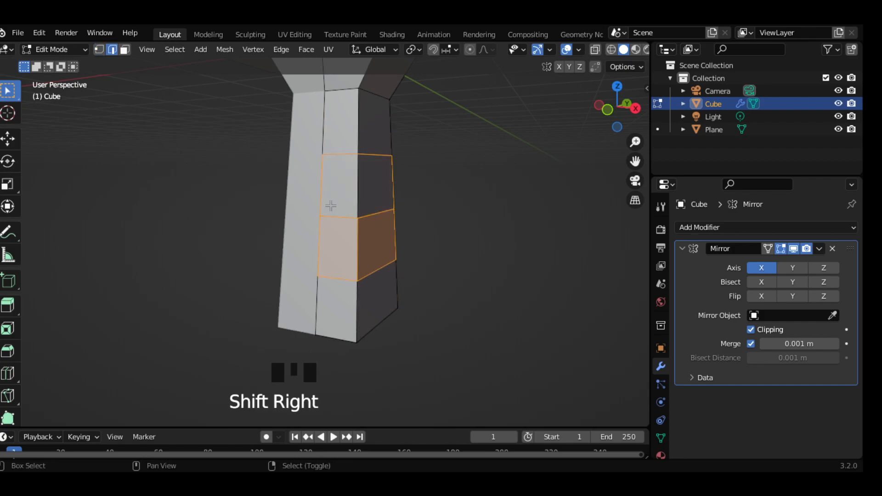
right_click(330, 241, "shift")
right_click(330, 241, "shift")
right_click(370, 250, "shift")
right_click(398, 238, "shift")
key("grave")
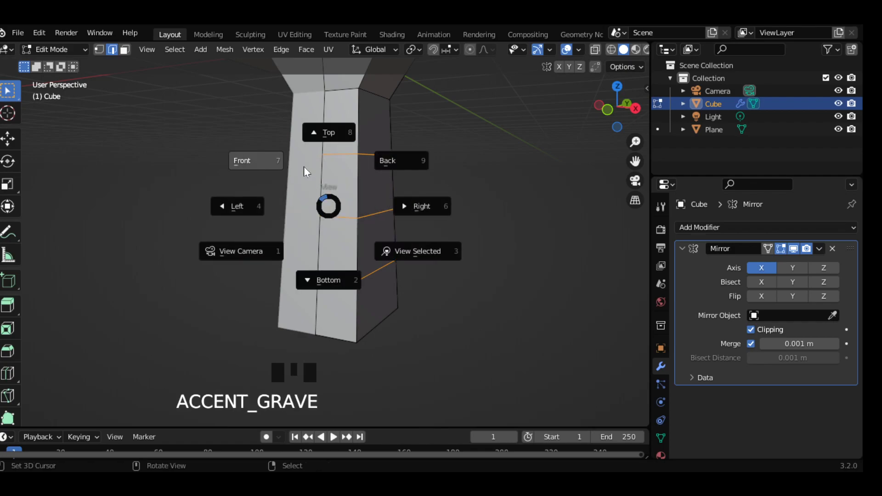
key("ctrl+b")
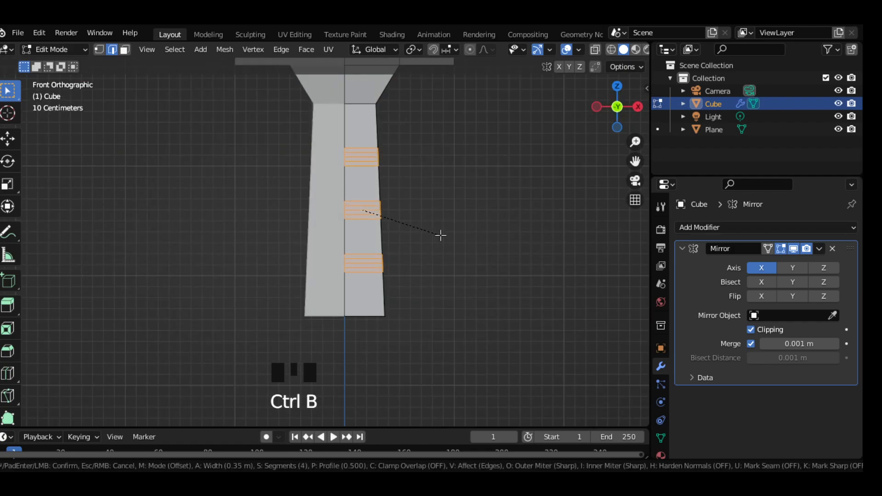
left_click(440, 235)
key("s")
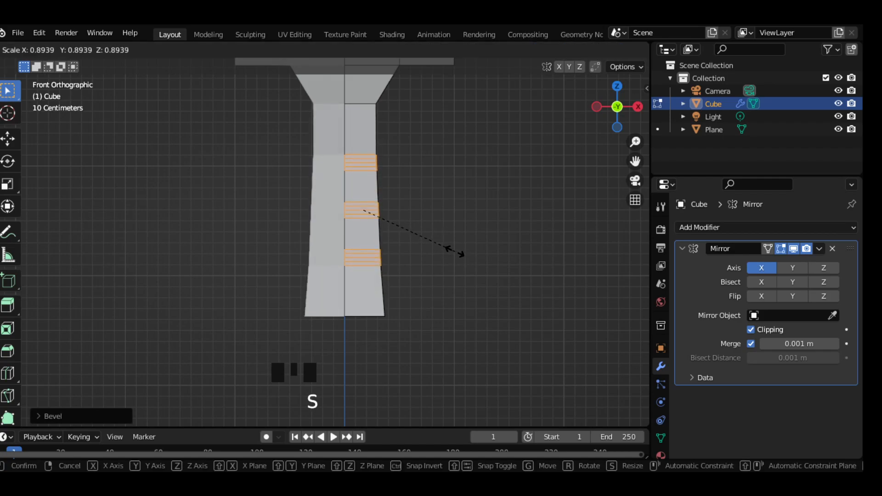
key("Escape")
middle_click_drag(438, 239, 316, 203)
Select the handle's bottom end face in face select mode and scale it along Y to about 0.72
key("grave")
left_click(388, 198)
scroll(372, 207, "down", 5)
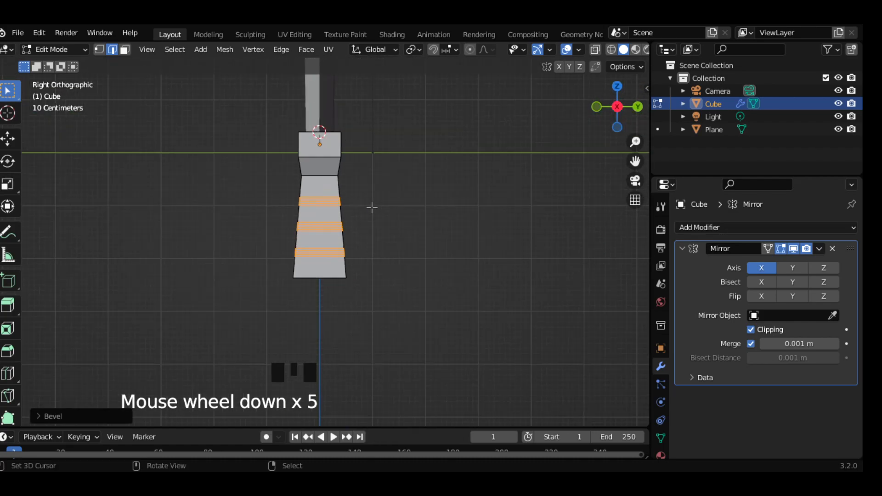
scroll(373, 208, "down", 1)
middle_click_drag(389, 259, 352, 252)
key("3")
right_click(348, 259)
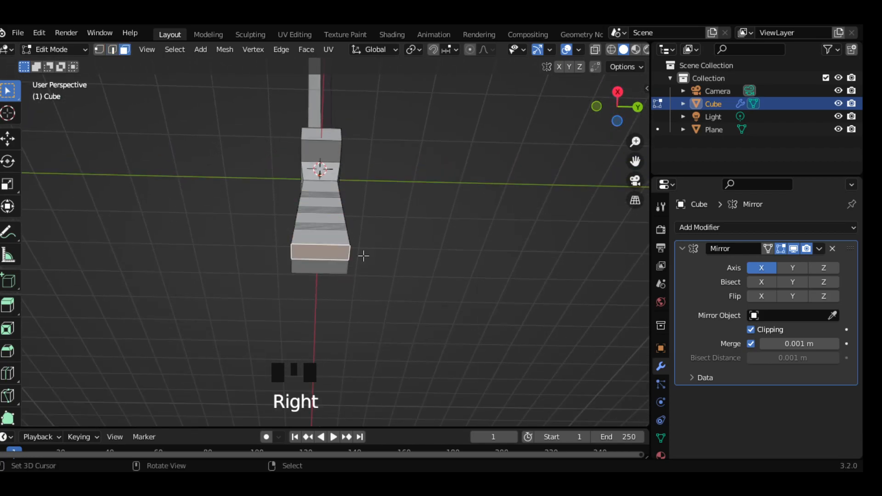
key("s")
key("y")
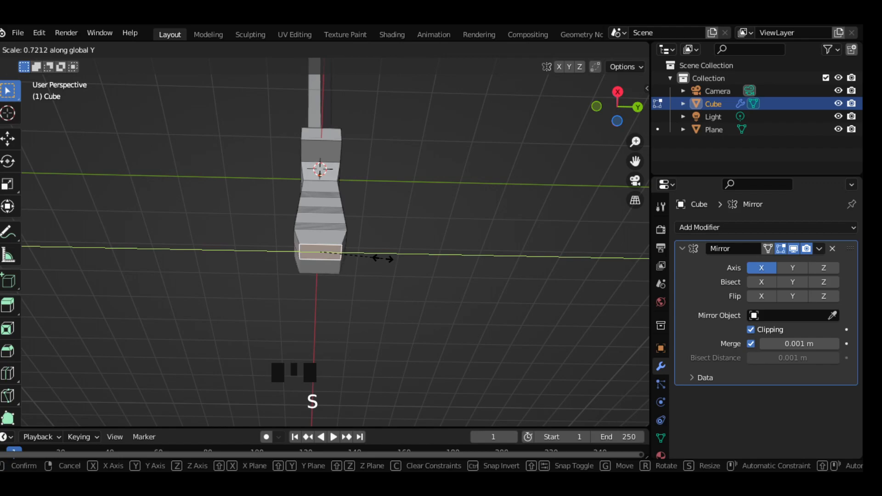
left_click(378, 260)
Examine the handle's tapered end and its proportions relative to the crossguard and blade from several angles
middle_click_drag(378, 260, 449, 327)
key("grave")
left_click(346, 248)
scroll(344, 228, "down", 7)
middle_click_drag(345, 228, 352, 257)
scroll(353, 257, "up", 1)
scroll(353, 257, "up", 10)
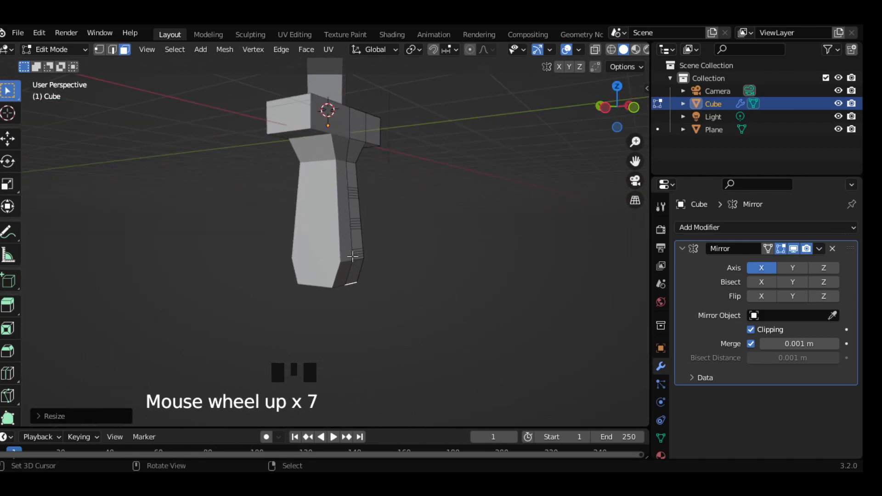
middle_click_drag(410, 274, 366, 279)
key("grave")
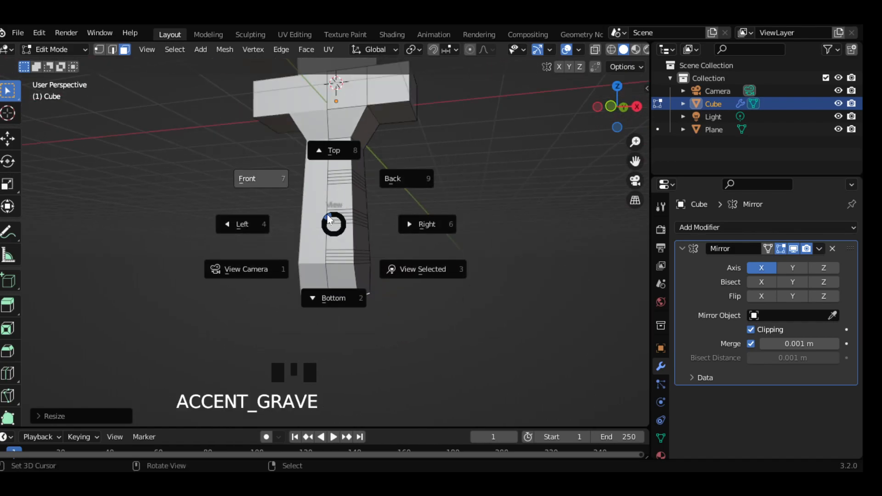
Leave mesh editing and apply the Mirror modifier on the crossguard and handle object
left_click(315, 190)
scroll(381, 203, "down", 3)
middle_click_drag(382, 202, 383, 221, "shift")
key("Tab")
left_click(820, 249)
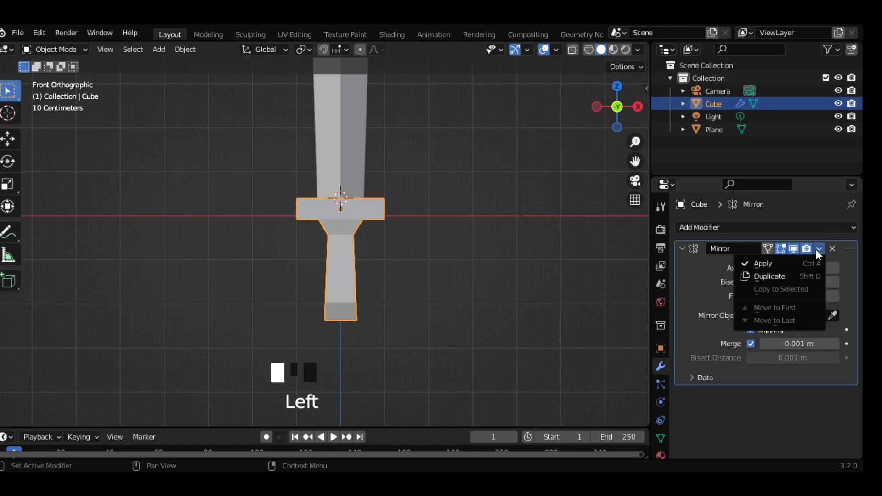
left_click(778, 259)
Return to editing the mesh and select both faces on the handle's bottom end
key("Tab")
scroll(393, 281, "up", 6)
middle_click_drag(417, 295, 449, 252)
right_click(425, 339)
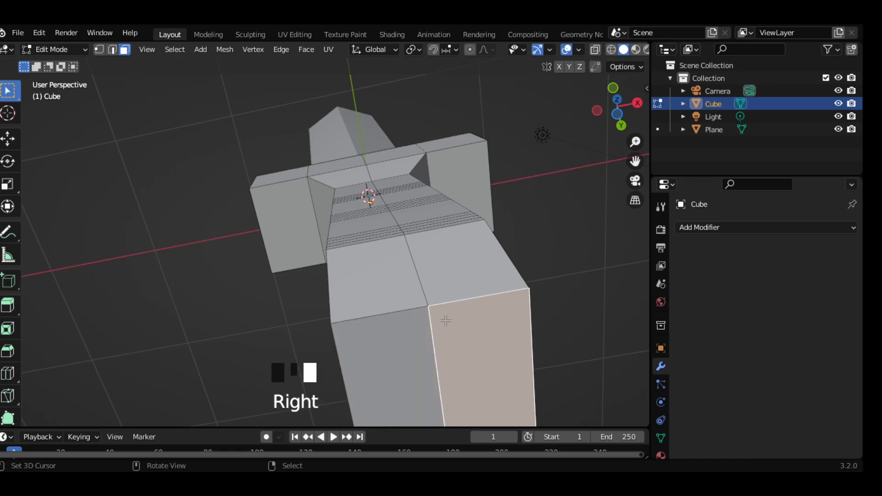
middle_click_drag(435, 350, 432, 296, "shift")
right_click(414, 279, "shift")
key("ctrl+b")
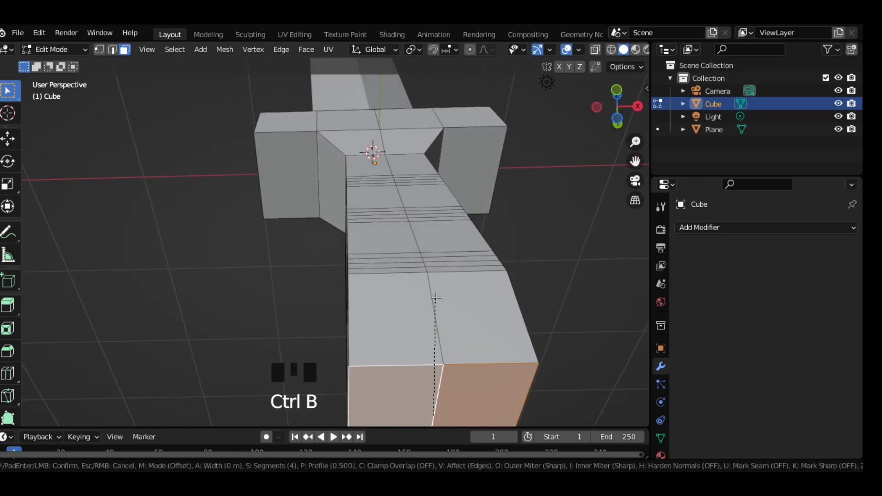
scroll(454, 271, "down", 3)
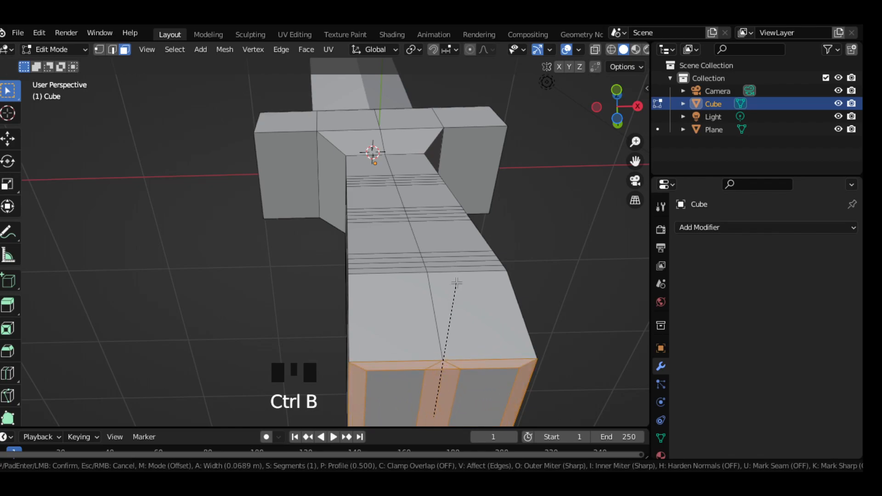
scroll(457, 283, "up", 1)
right_click(457, 284)
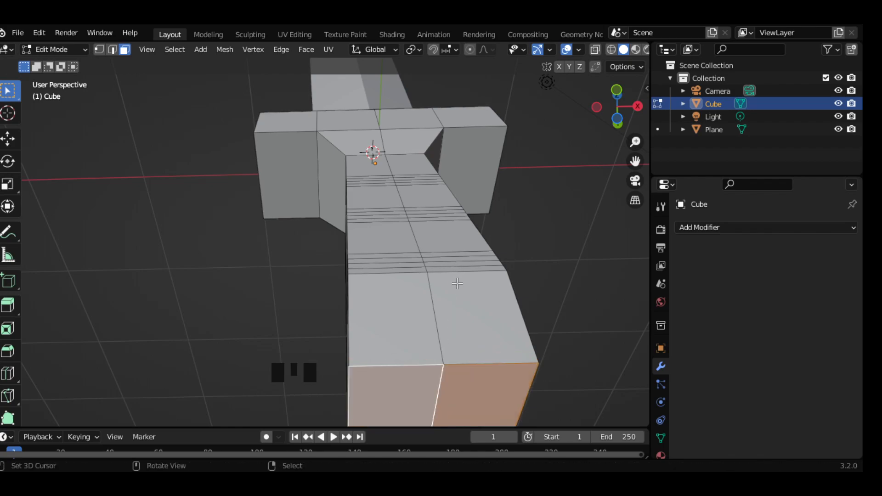
Delete the two selected faces on the handle's bottom end
scroll(467, 326, "down", 3)
key("x")
left_click(421, 318)
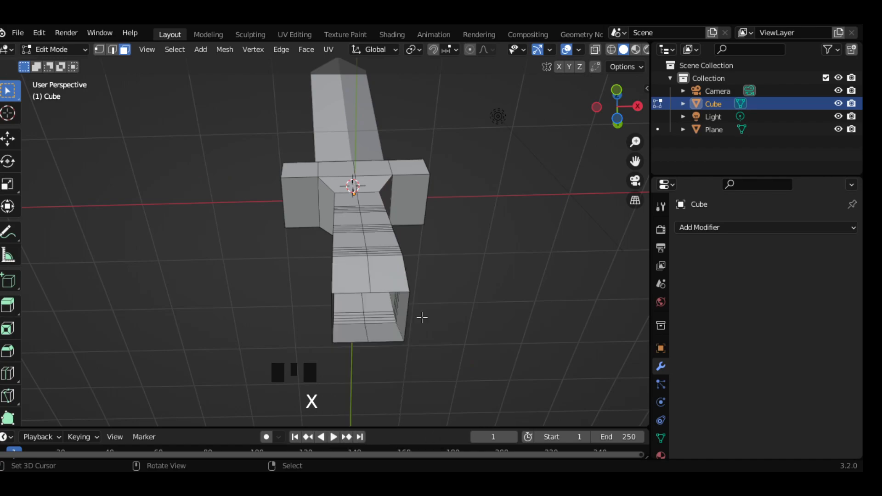
Fill the open bottom end of the handle with a single face and bevel its edges with 4 segments, about 0.22 m wide
middle_click_drag(421, 317, 371, 298)
scroll(371, 298, "down", 1)
scroll(375, 296, "up", 4)
key("1")
right_click(381, 297)
right_click(392, 298, "alt")
key("f")
key("ctrl+b")
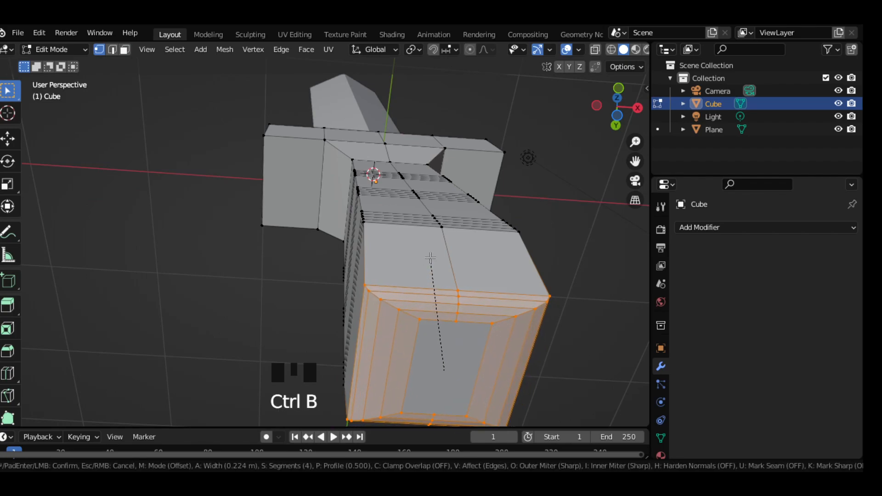
left_click(431, 258)
Switch to the front view and enable proportional editing for the selected beveled handle end
key("grave")
left_click(378, 235)
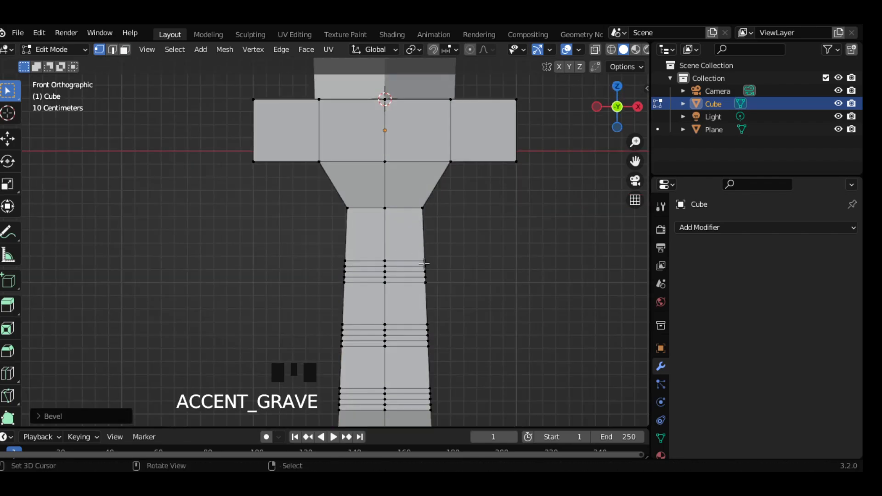
scroll(434, 316, "down", 5)
key("o")
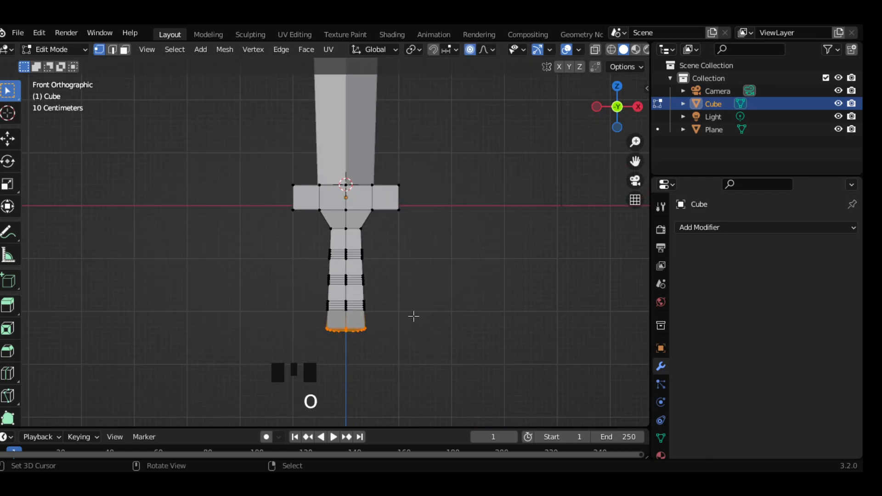
key("g")
key("z")
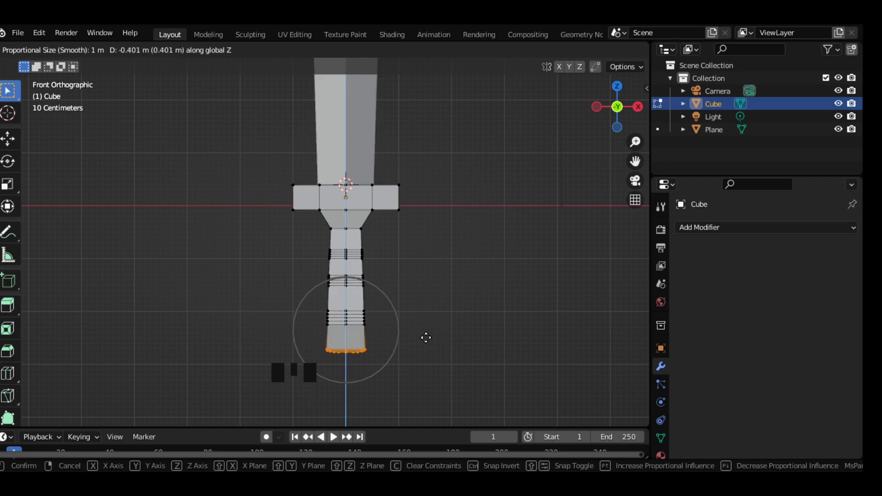
key("Escape")
Lengthen the handle by moving its selected end down along Z with smooth proportional falloff
key("g")
key("z")
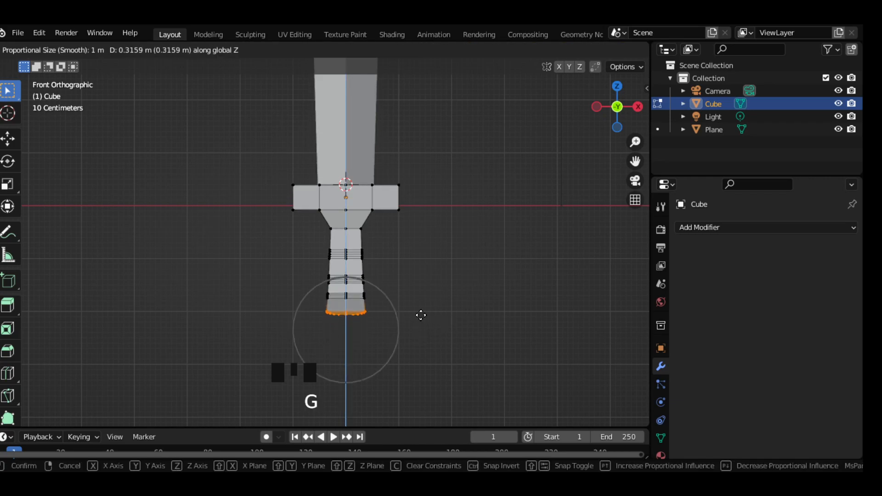
left_click(436, 364)
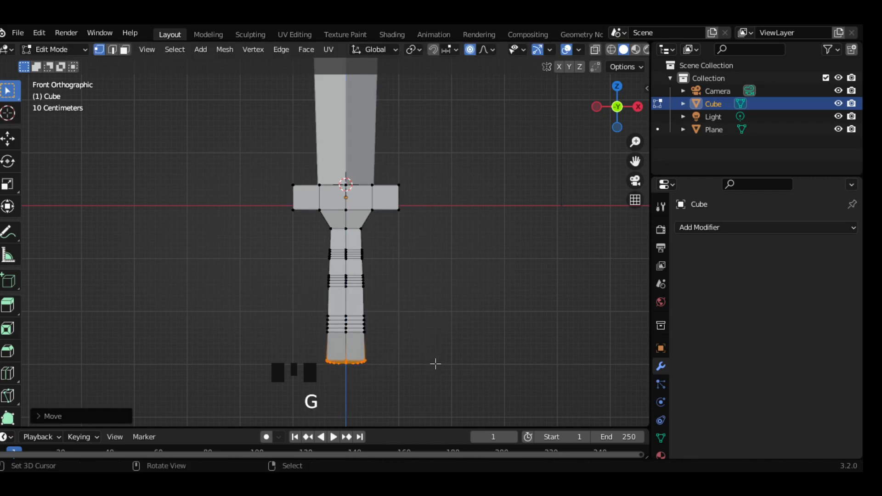
Select all five horizontal edge loops of the lowest band on the handle in edge select mode
key("Tab")
middle_click_drag(437, 333, 385, 264)
key("Tab")
key("grave")
scroll(384, 264, "up", 3)
scroll(384, 263, "up", 1)
middle_click_drag(386, 232, 344, 256, "shift")
key("2")
right_click(337, 260)
right_click(337, 260, "alt")
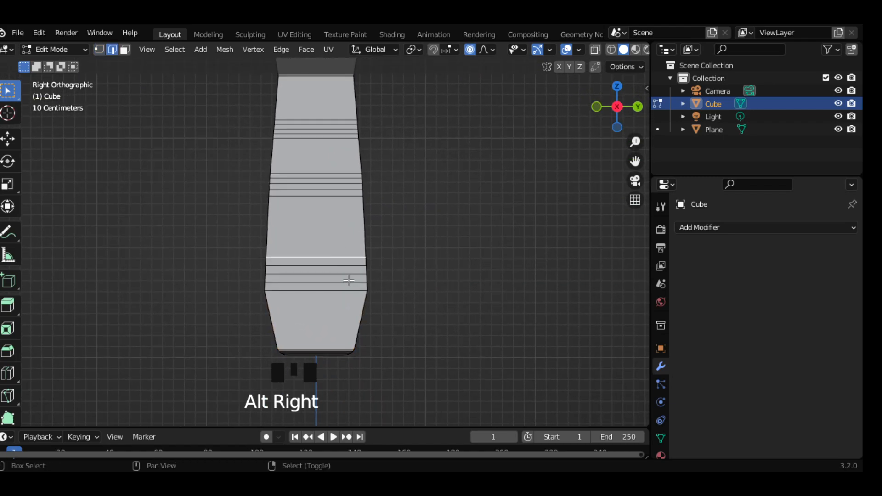
right_click(344, 265, "alt+shift")
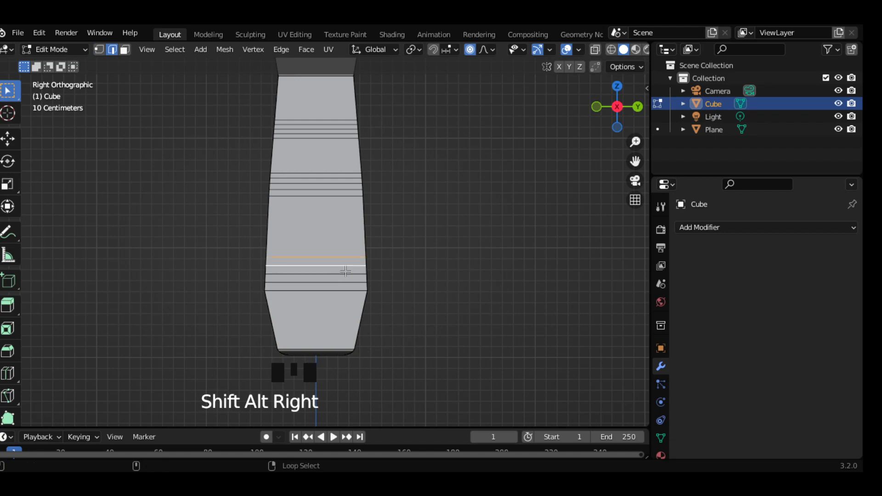
right_click(348, 275, "alt+shift")
right_click(349, 284, "alt+shift")
right_click(354, 292, "alt+shift")
middle_click_drag(393, 297, 378, 309)
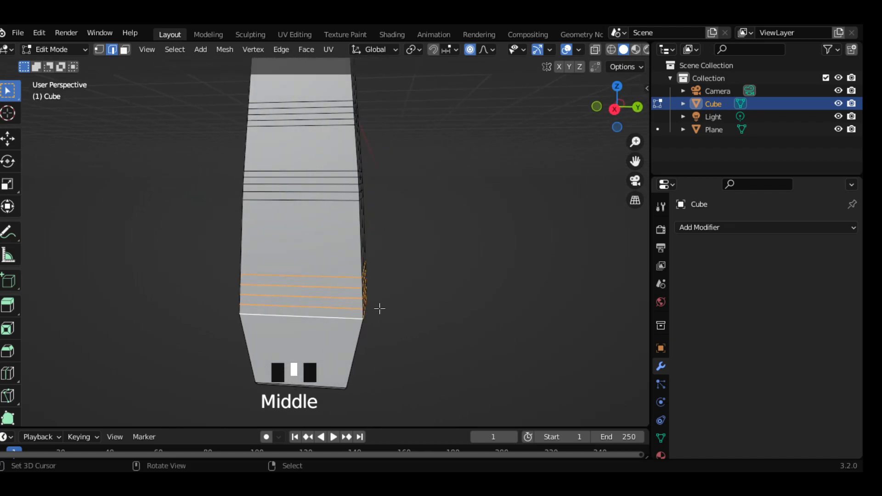
Scale the lowest band's loops inward with proportional editing to narrow the handle there
key("grave")
scroll(410, 309, "down", 2)
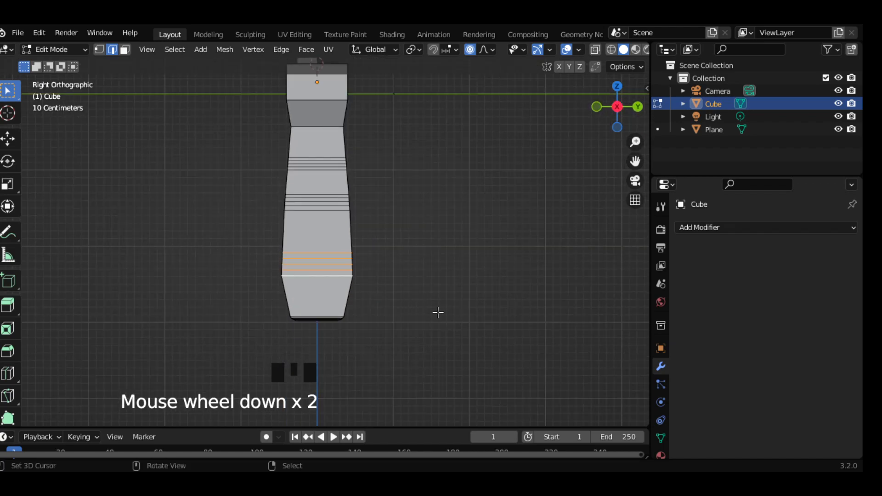
key("s")
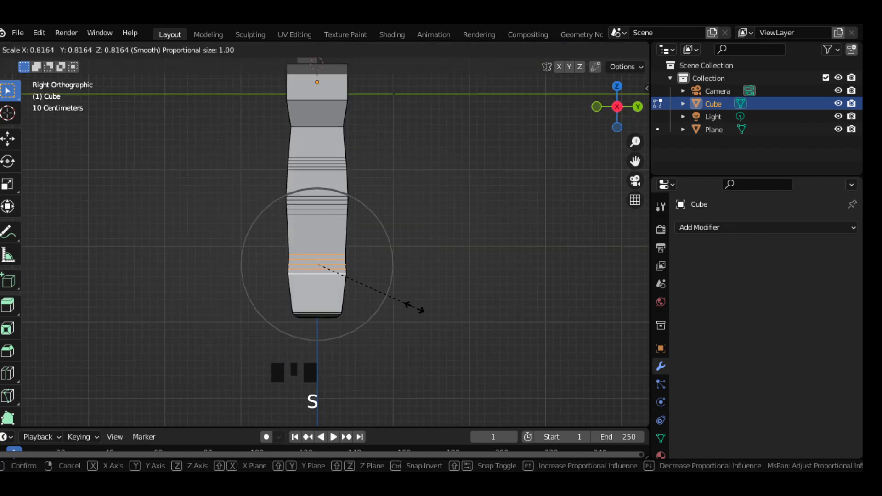
left_click(370, 291)
middle_click_drag(370, 291, 358, 246)
Select the front faces of the handle's lowest band in face select mode using circle select
key("grave")
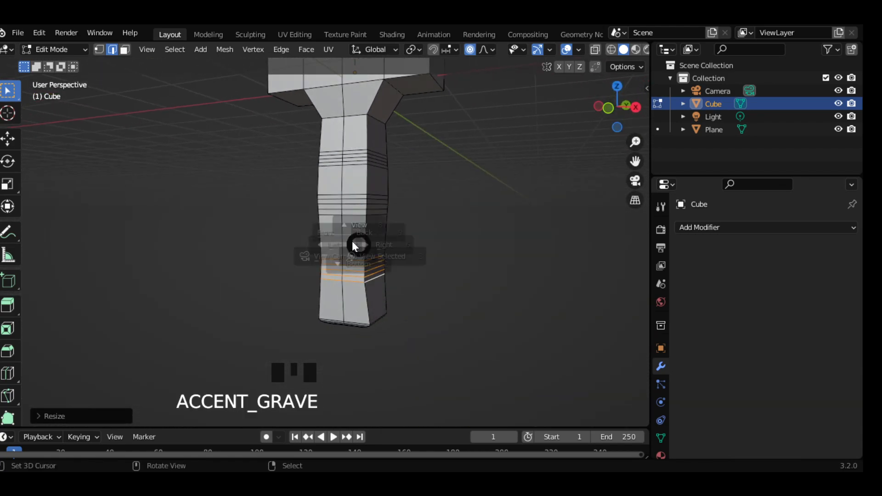
left_click(316, 209)
scroll(361, 211, "up", 1)
scroll(367, 213, "down", 4)
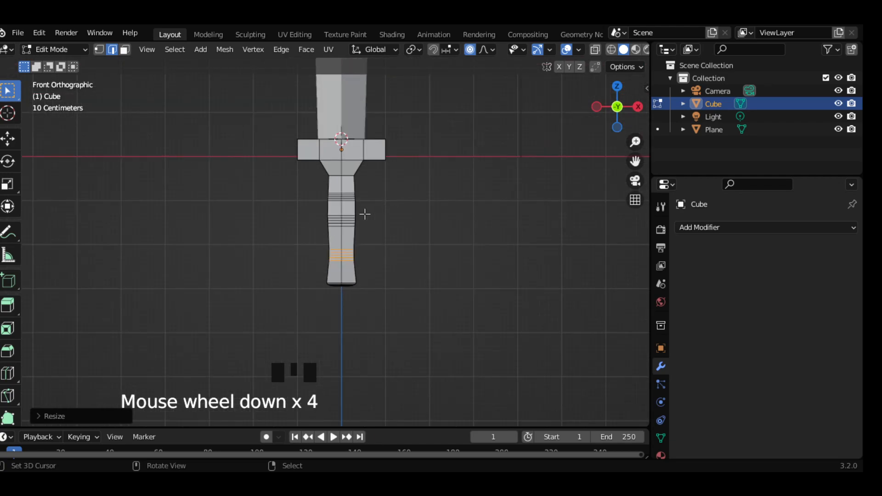
key("alt+e")
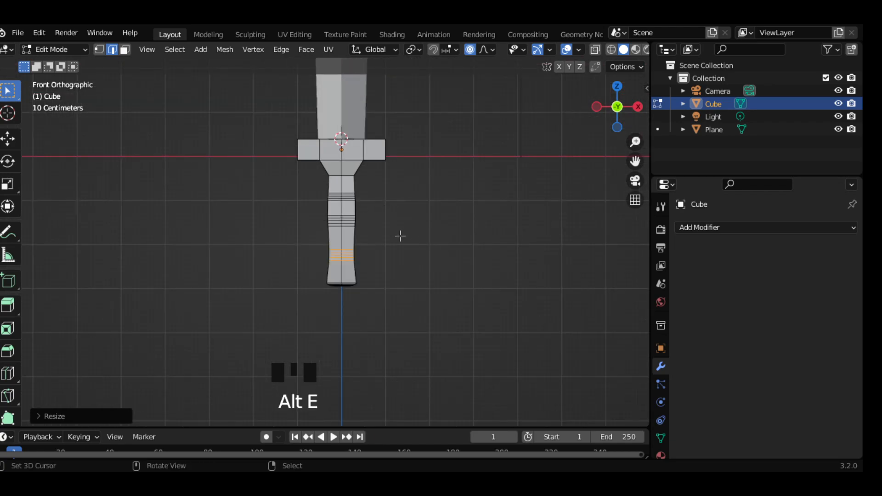
key("3")
scroll(365, 262, "up", 6)
middle_click_drag(366, 261, 389, 279, "shift")
scroll(388, 279, "down", 1)
key("3")
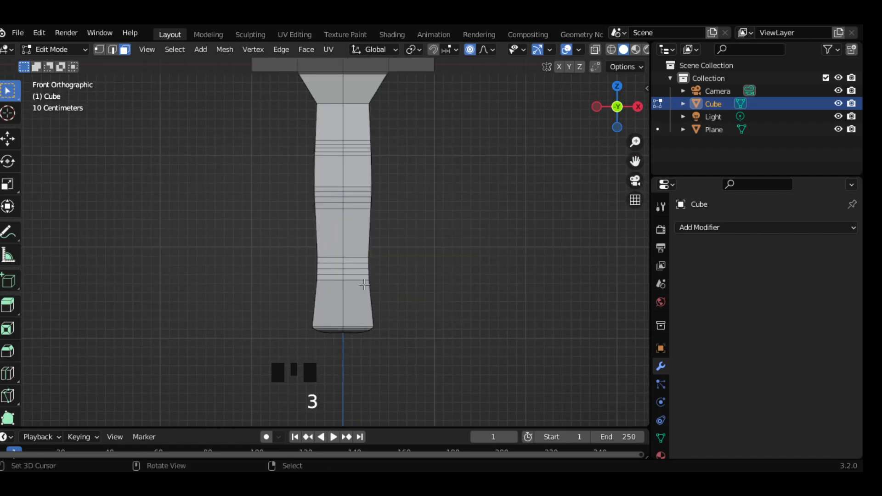
key("c")
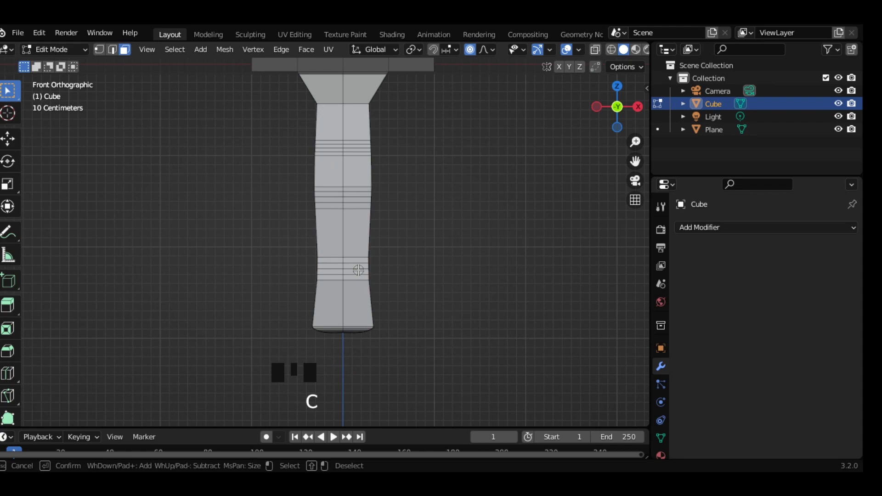
scroll(368, 276, "up", 4)
middle_click_drag(384, 285, 390, 294, "shift")
key("c")
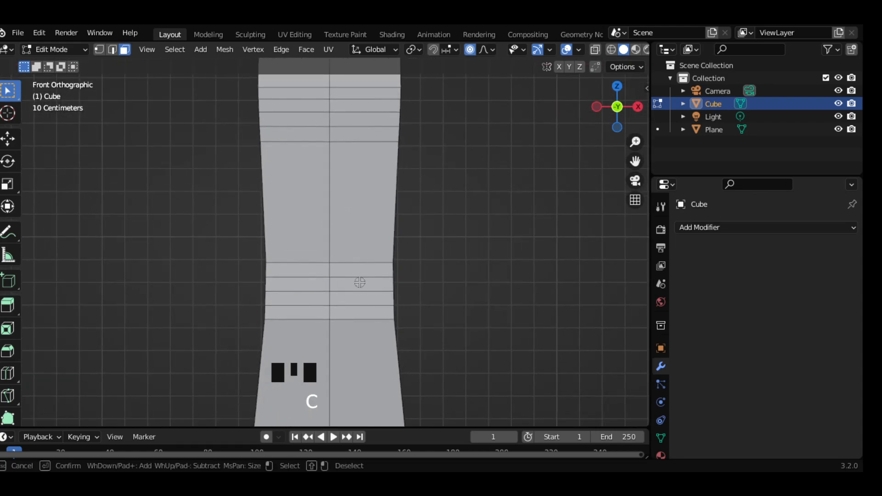
left_click_drag(362, 290, 316, 294)
right_click(317, 294)
mouse_move(316, 294)
middle_mouse_down()
mouse_move(394, 276)
mouse_move(325, 287)
mouse_move(290, 276)
middle_mouse_up()
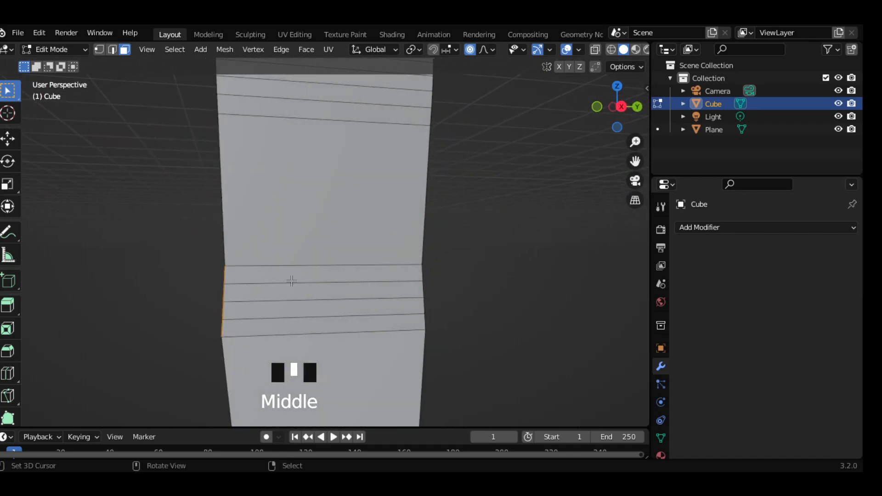
Add the lowest band's faces on the remaining sides of the handle to the selection with circle select
key("c")
left_click_drag(285, 289, 296, 309)
right_click(295, 309)
mouse_move(295, 309)
middle_mouse_down()
mouse_move(456, 295)
mouse_move(340, 294)
middle_mouse_up()
key("c")
right_click(394, 297)
middle_click_drag(441, 293, 314, 300)
scroll(315, 300, "down", 1)
key("c")
left_click_drag(335, 285, 351, 282)
right_click(351, 282)
middle_click_drag(351, 282, 205, 276)
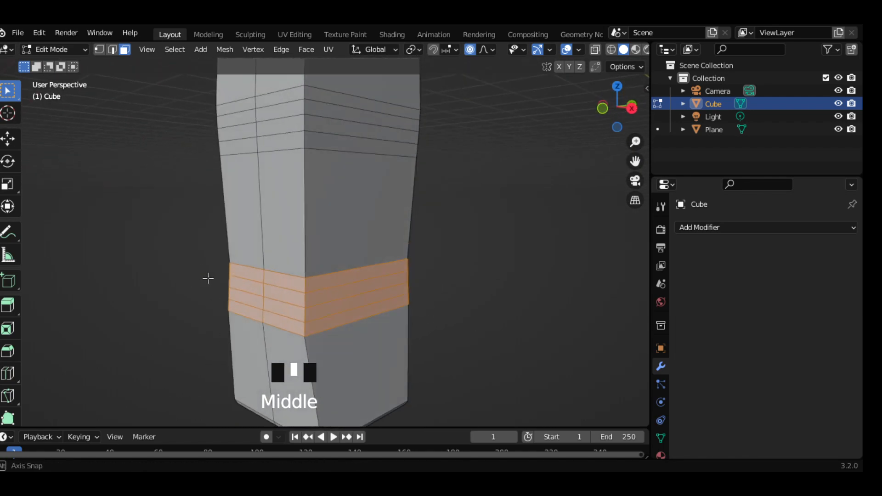
Try to add the middle band's horizontal face loops to the selection from the front view, undoing each attempt
key("grave")
left_click(203, 244)
scroll(324, 275, "down", 1)
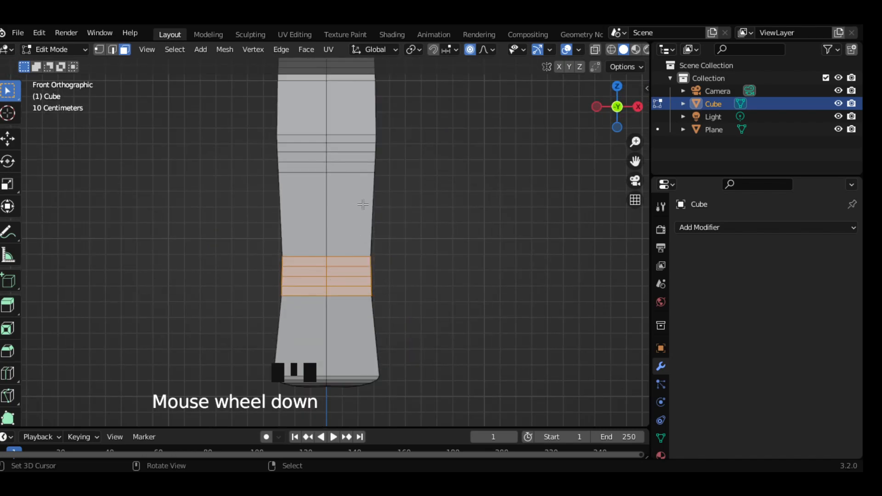
right_click(347, 148, "alt+shift")
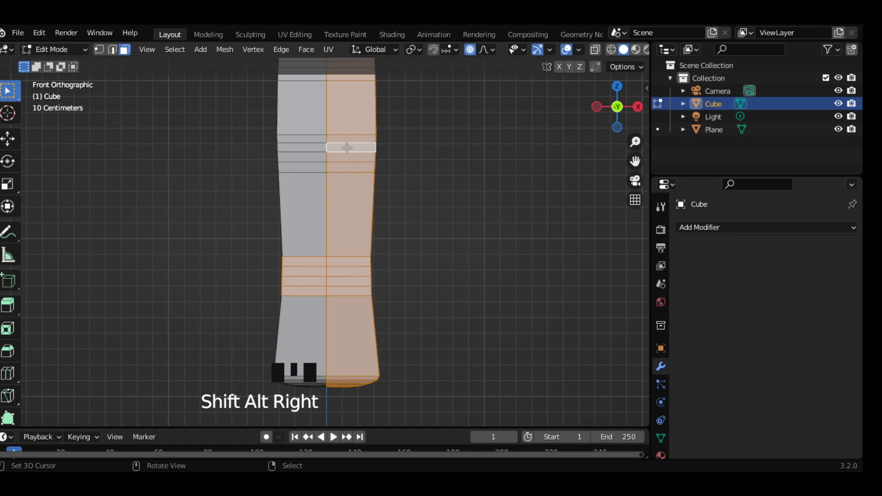
key("ctrl+z")
right_click(340, 141, "alt+shift")
key("ctrl+z")
right_click(331, 143, "alt+shift")
key("ctrl+z")
Extrude the lowest band's faces outward along their normals by about 0.06 m
key("alt+e")
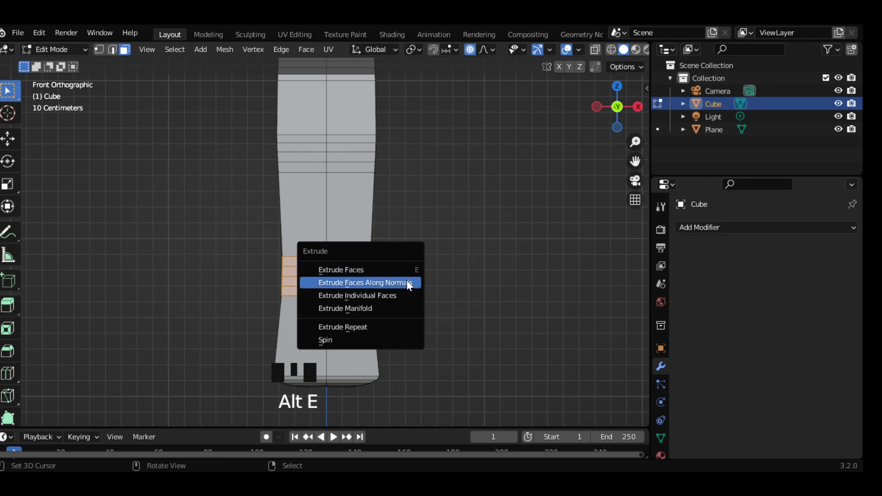
left_click(409, 283)
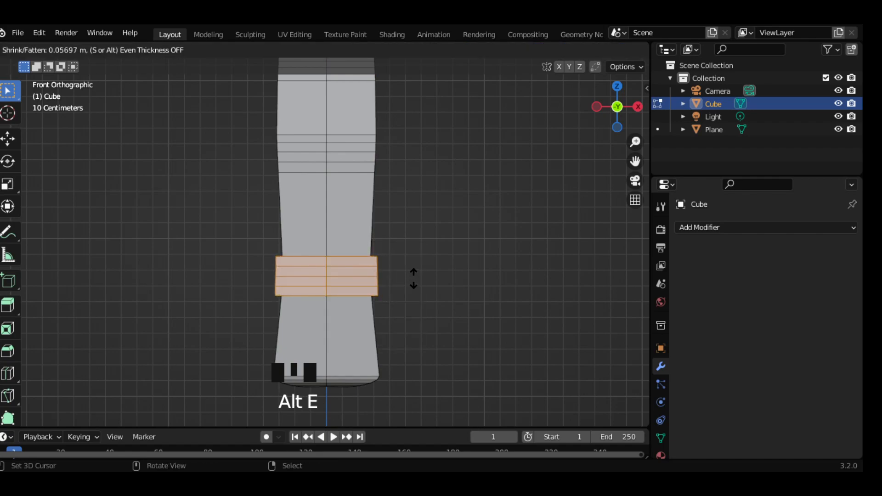
left_click(414, 278)
mouse_move(413, 278)
middle_mouse_down()
mouse_move(366, 290)
mouse_move(396, 277)
middle_mouse_up()
scroll(351, 233, "up", 2)
Replace the selection with the four horizontal face loops forming the handle's middle band
key("grave")
left_click(276, 138)
middle_click_drag(340, 113, 342, 208, "shift")
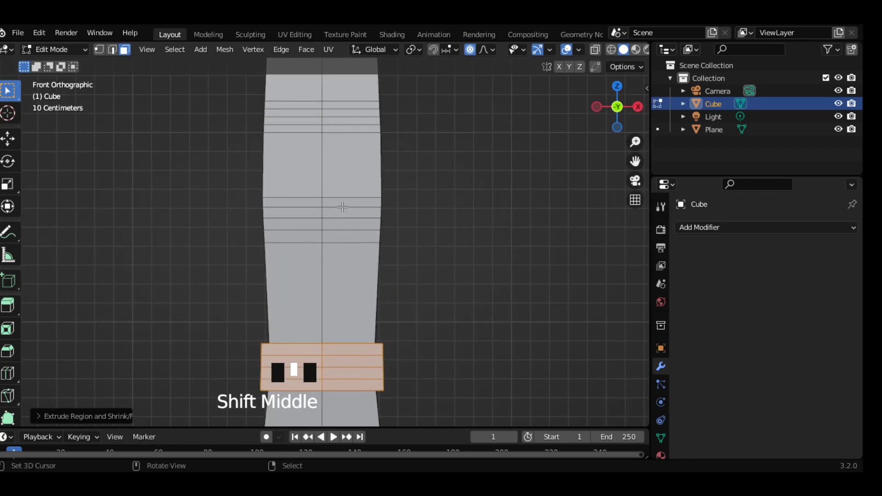
key("3")
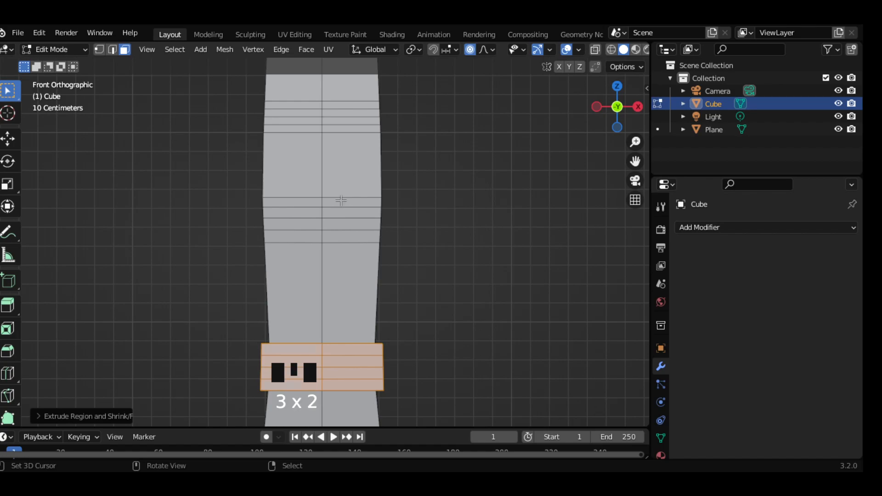
right_click(341, 201)
right_click(317, 201, "alt+shift")
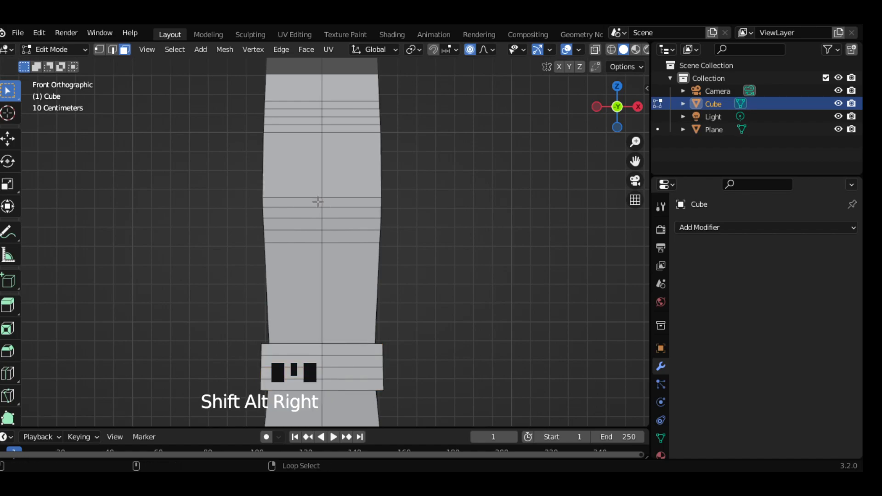
right_click(325, 202, "alt+shift")
right_click(323, 213, "alt+shift")
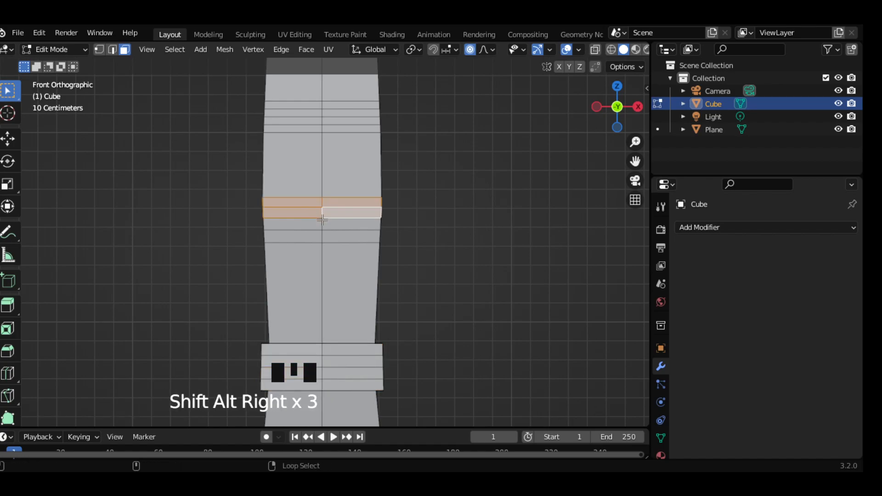
right_click(323, 222, "alt+shift")
right_click(323, 233, "alt+shift")
middle_click_drag(323, 233, 352, 241)
key("grave")
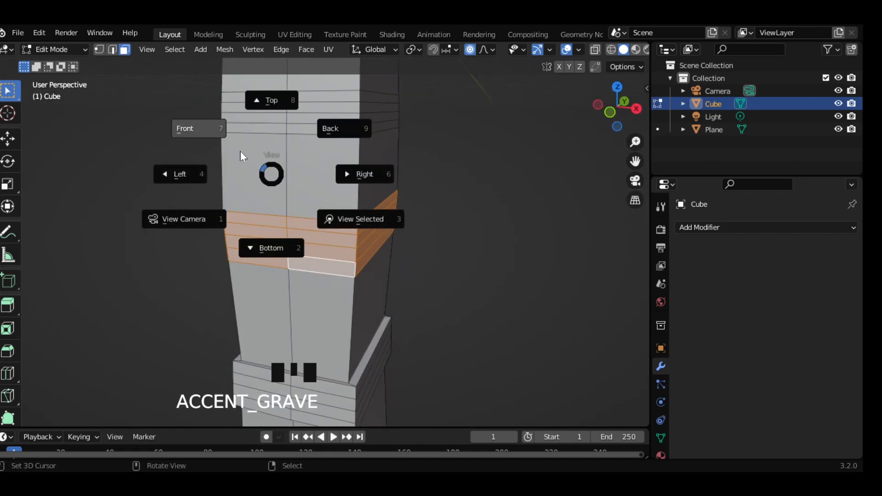
left_click(202, 129)
middle_click_drag(256, 138, 342, 239, "shift")
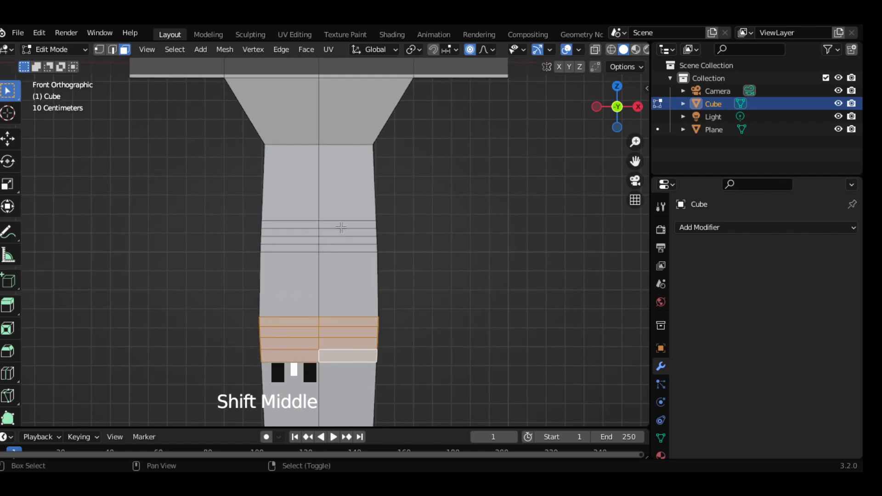
Add the four horizontal face loops of the handle's top band to the middle band's selection
right_click(341, 224, "shift")
right_click(320, 225, "alt+shift")
right_click(321, 224, "alt+shift")
right_click(320, 233, "alt+shift")
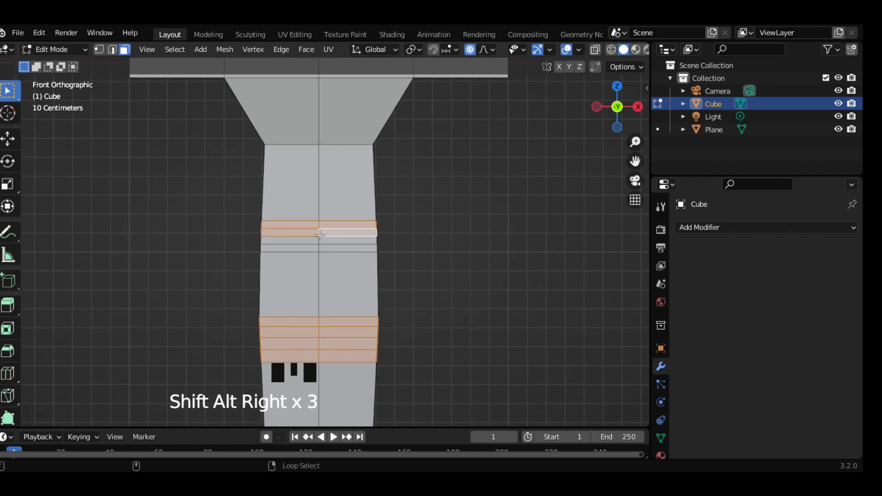
right_click(321, 238, "alt+shift")
right_click(320, 248, "alt+shift")
middle_click_drag(210, 232, 300, 241)
key("grave")
left_click(235, 212)
scroll(321, 239, "down", 2)
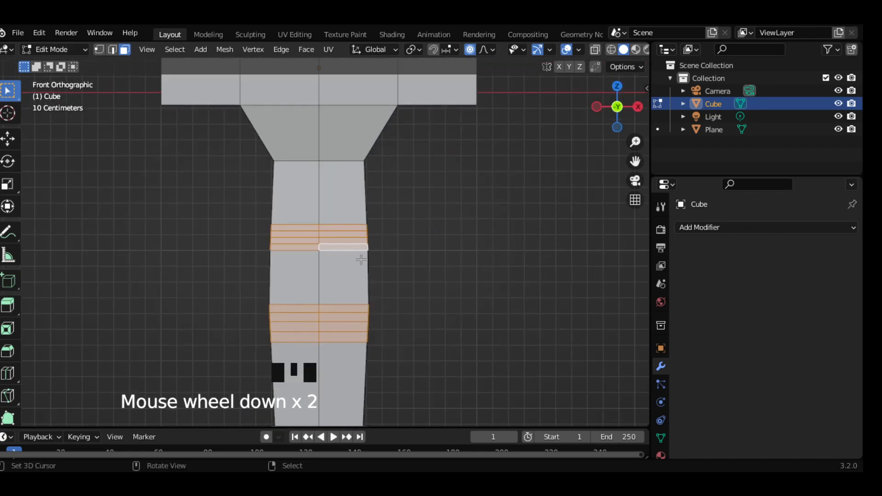
Extrude the middle and top bands outward along their normals by about 0.04 m and shift them down along Z with proportional editing
key("alt+e")
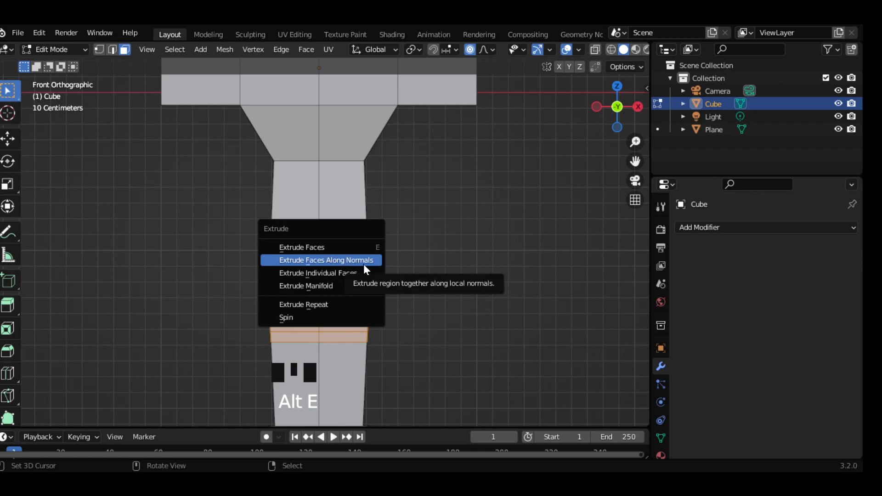
left_click(364, 266)
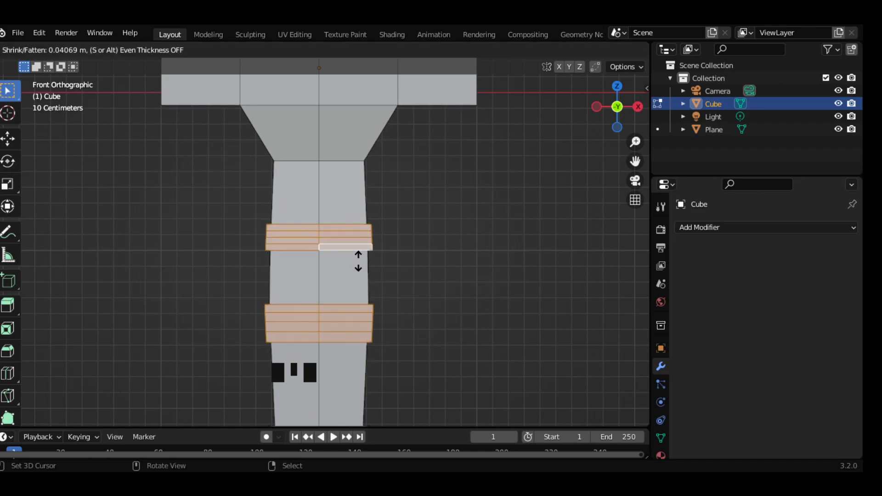
left_click(359, 260)
scroll(404, 268, "down", 4)
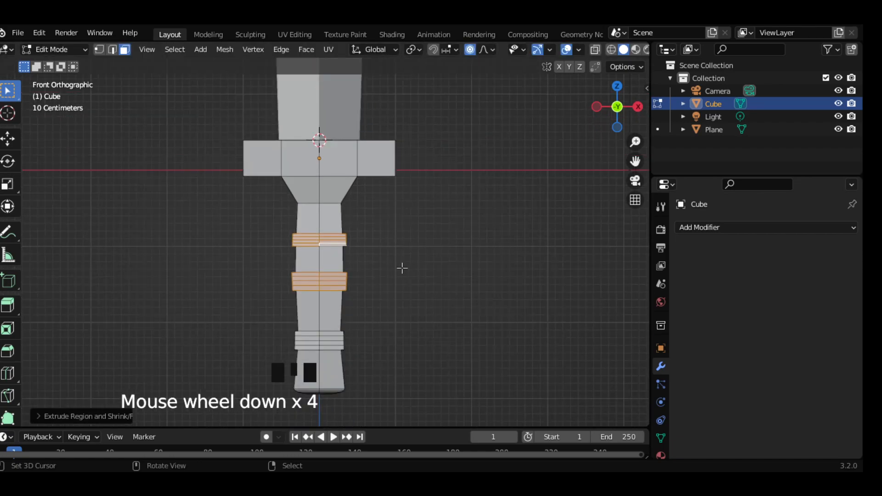
key("g")
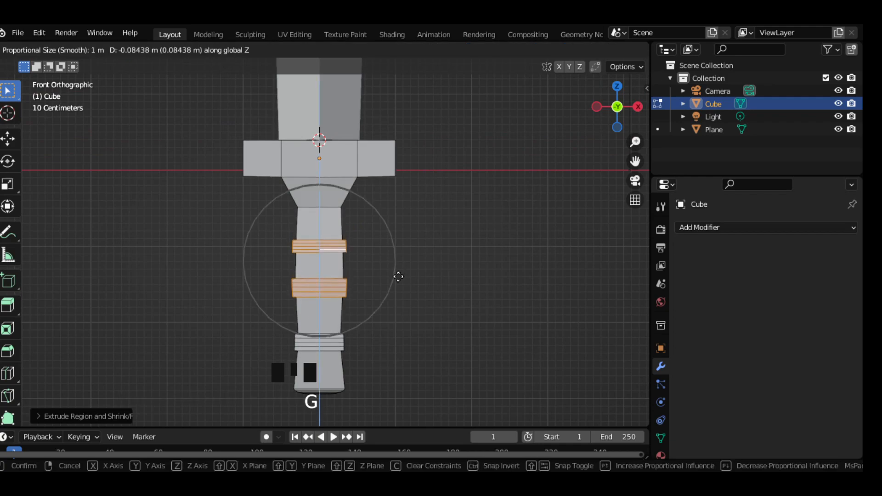
left_click(398, 280)
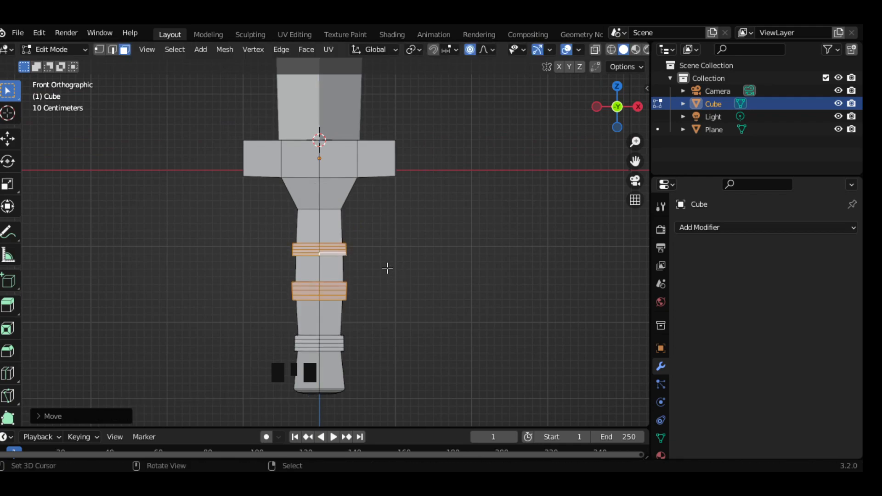
Inspect the raised handle bands and the whole sword from several angles, both in and out of Edit Mode
key("Tab")
key("Tab")
middle_click_drag(330, 221, 499, 241)
middle_click_drag(352, 254, 428, 264)
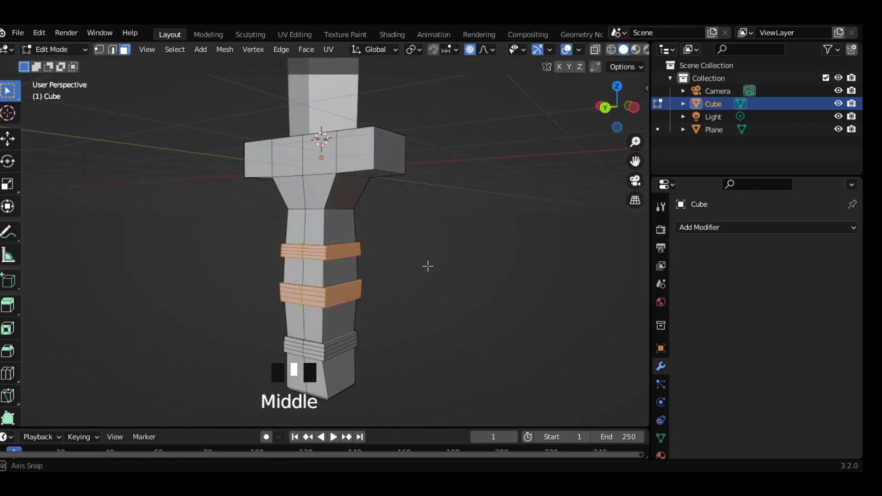
key("grave")
scroll(350, 216, "down", 8)
scroll(364, 244, "up", 7)
key("Tab")
middle_click_drag(290, 233, 343, 233)
scroll(363, 154, "down", 5)
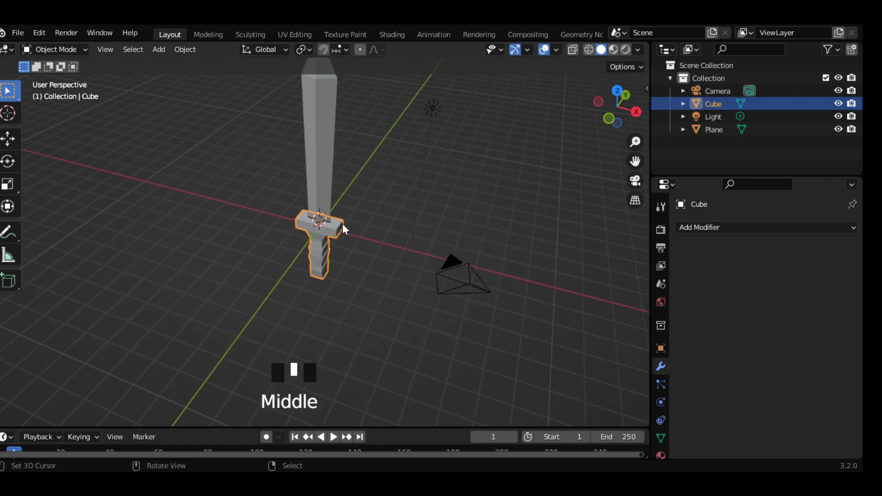
scroll(378, 213, "up", 5)
Select the edges outlining the crossguard's upper face on both long sides and both ends
key("Tab")
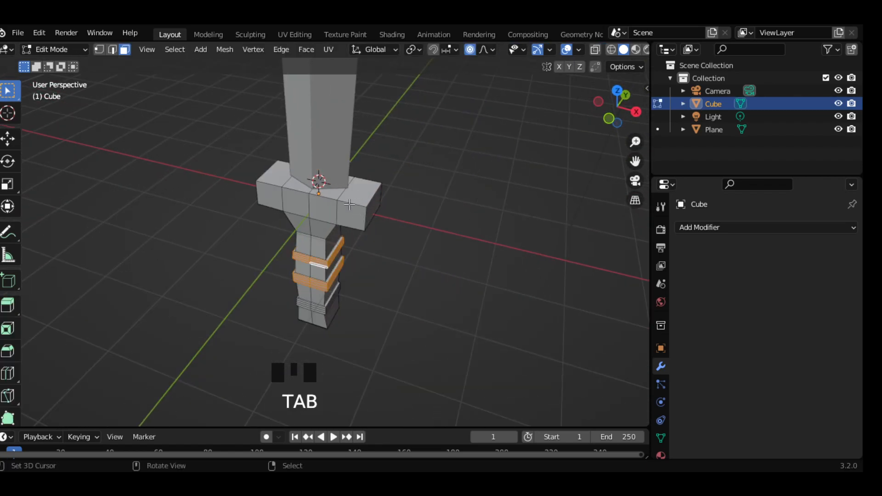
key("2")
right_click(330, 197)
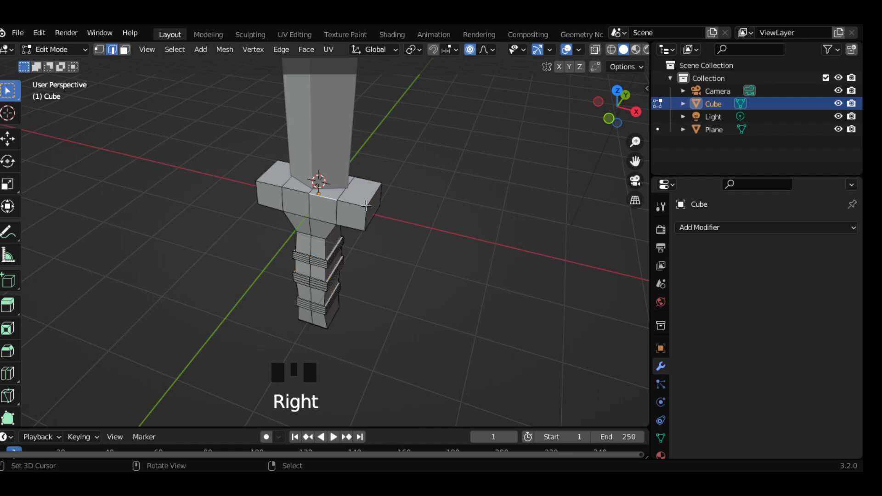
scroll(366, 205, "up", 3)
right_click(378, 166, "shift")
right_click(272, 141, "shift")
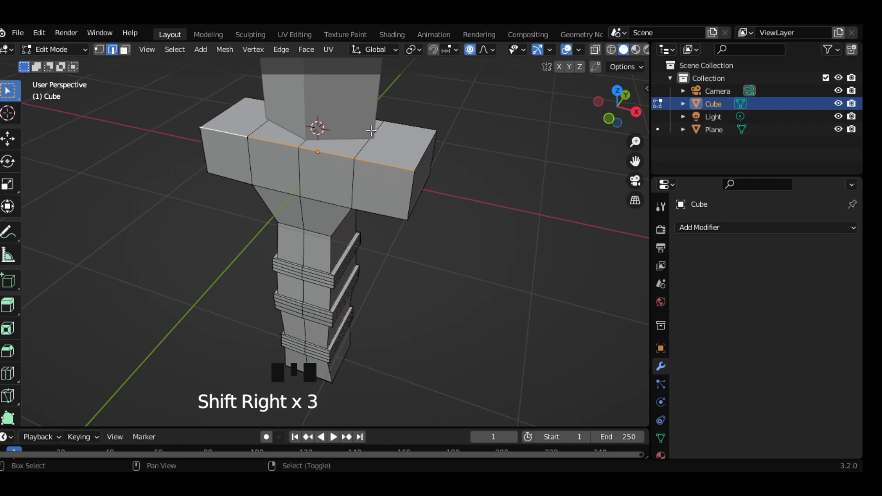
right_click(416, 127, "shift")
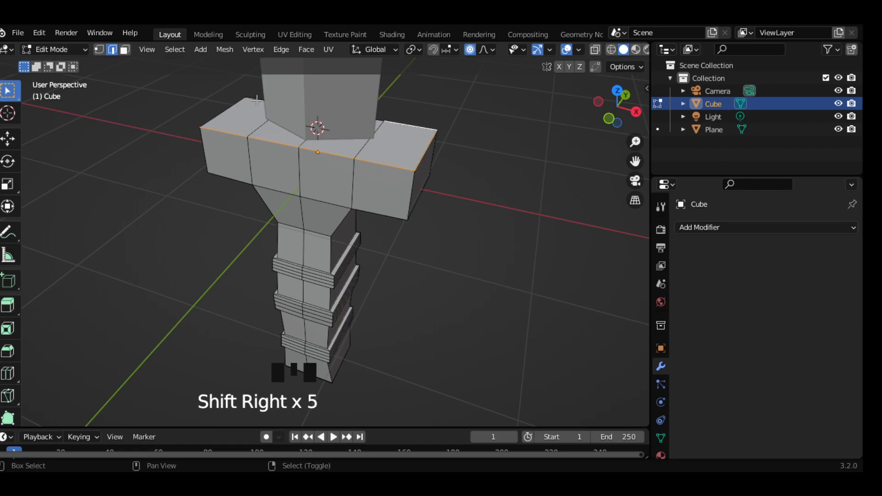
right_click(242, 101, "shift")
middle_click_drag(242, 101, 335, 184)
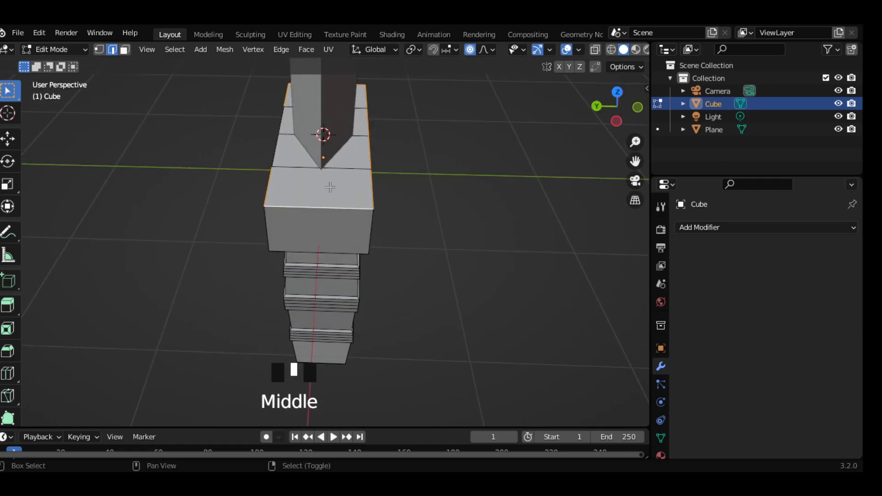
right_click(273, 152, "shift")
right_click(318, 208, "shift")
Add the crossguard's vertical corner edges and lower outer edges to the edge selection
right_click(272, 223, "shift")
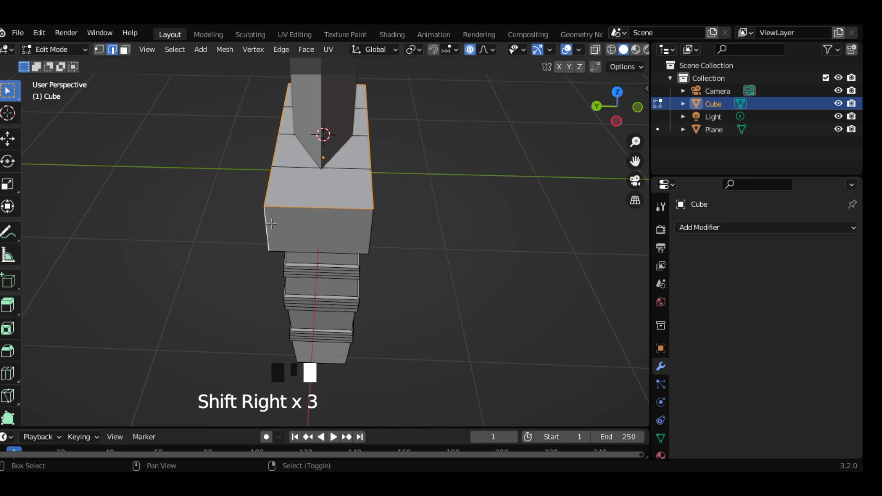
middle_click_drag(376, 242, 262, 161)
right_click(259, 159, "shift")
right_click(281, 178, "shift")
middle_click_drag(322, 174, 356, 170)
right_click(258, 141, "shift")
right_click(283, 160, "shift")
middle_click_drag(256, 159, 316, 214)
right_click(330, 165, "shift")
right_click(304, 202, "shift")
right_click(375, 193, "shift")
middle_click_drag(449, 194, 358, 220)
Bevel the selected crossguard edges with 3 segments and a width of about 0.23 m
key("ctrl+b")
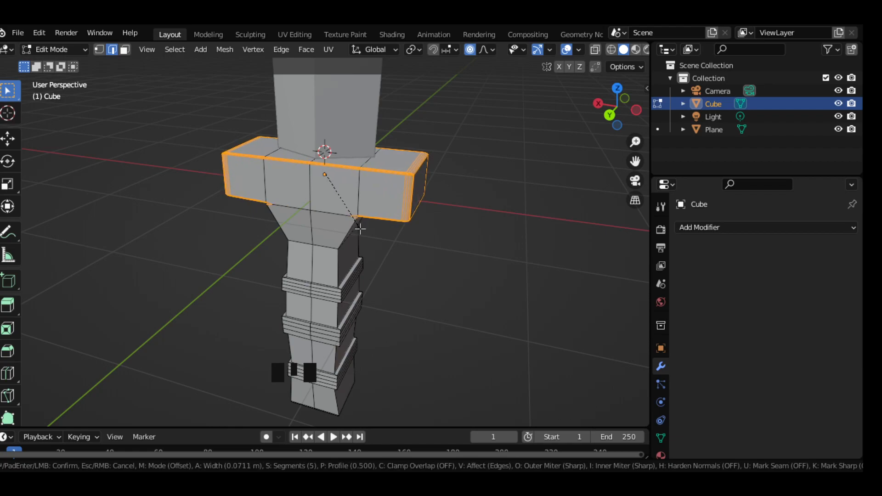
scroll(364, 234, "down", 3)
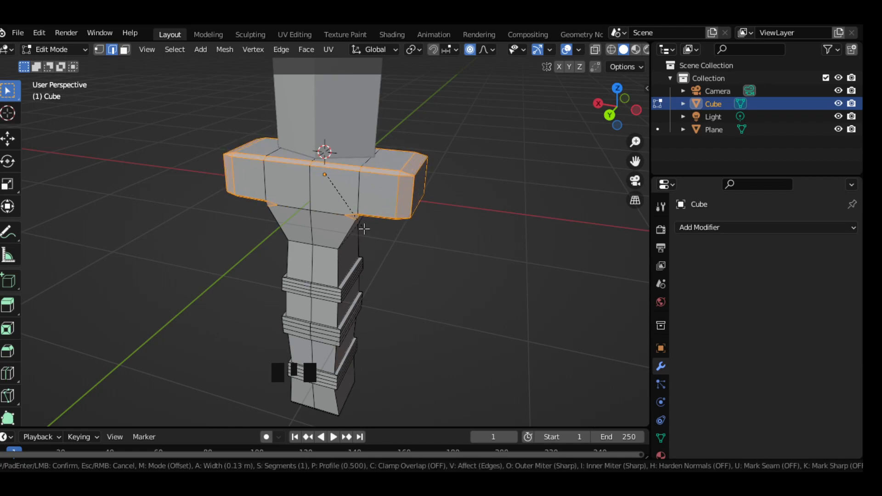
scroll(368, 234, "up", 2)
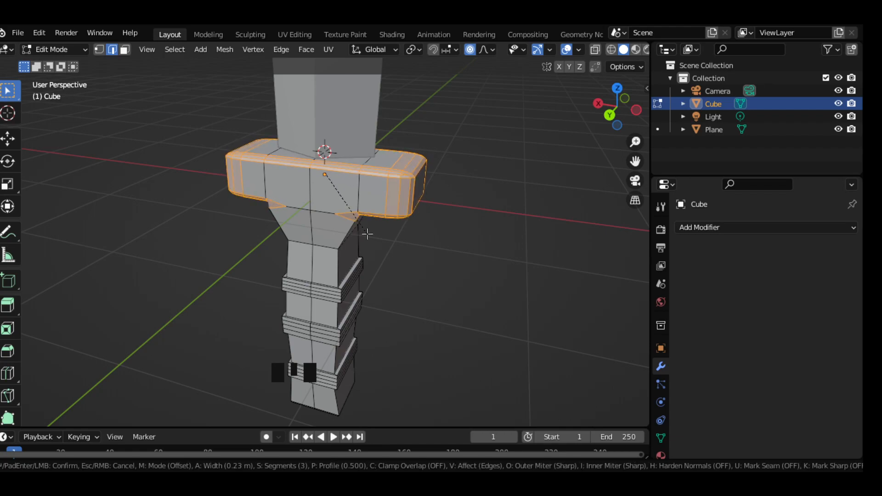
left_click(367, 234)
key("Tab")
middle_click_drag(367, 231, 211, 182)
Bevel the edge loop where the tapered neck below the crossguard meets the grip, using 3 segments
key("Tab")
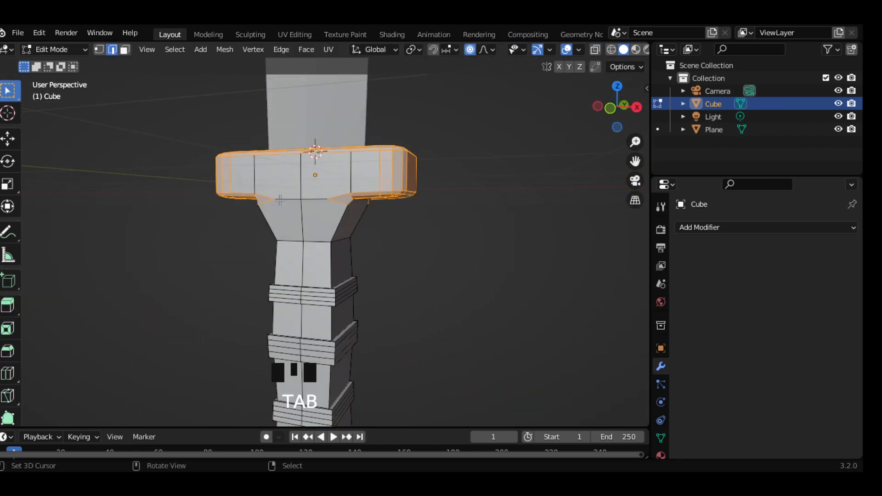
right_click(319, 243)
key("2")
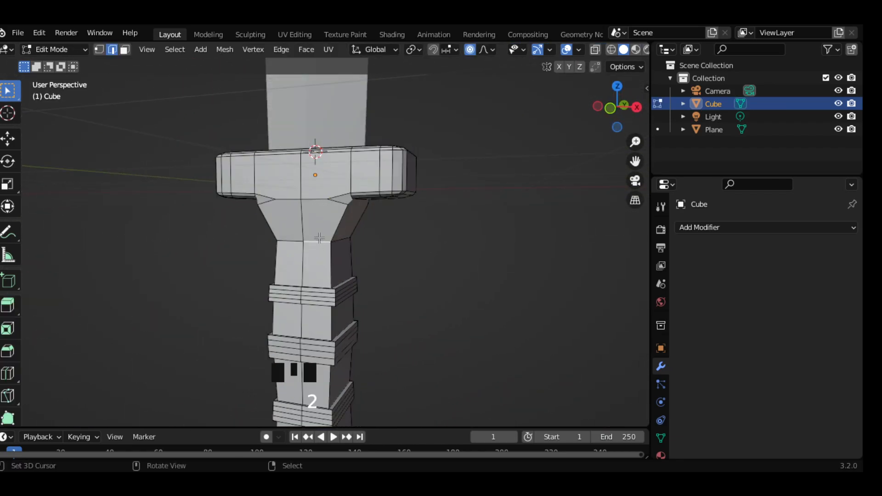
right_click(320, 238, "alt")
key("ctrl+b")
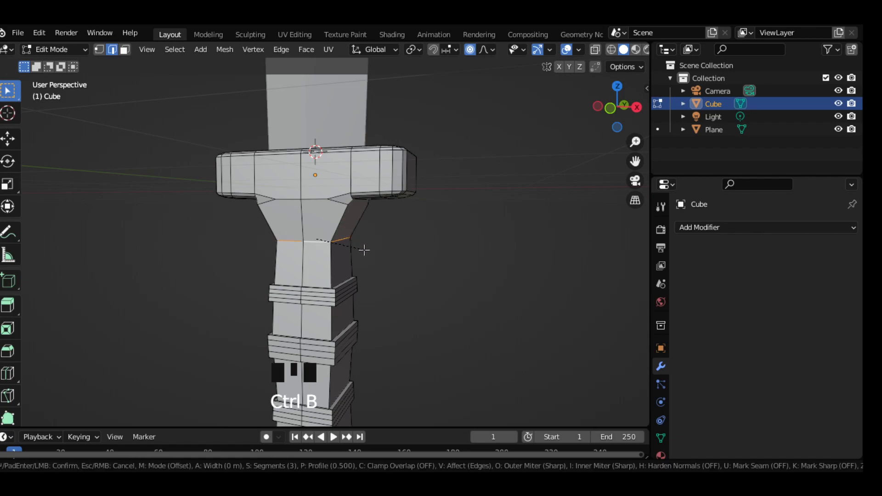
left_click(391, 273)
scroll(386, 258, "down", 2)
Examine the rounded crossguard and the full sword in Object Mode from different angles
key("Tab")
middle_click_drag(336, 233, 362, 189)
key("grave")
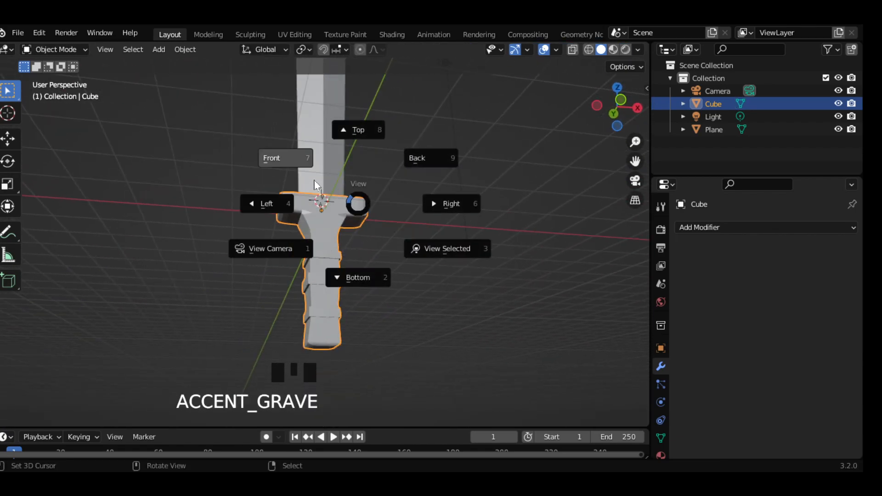
scroll(346, 171, "down", 5)
key("Tab")
key("Tab")
right_click(347, 200)
middle_click_drag(311, 192, 331, 230)
key("grave")
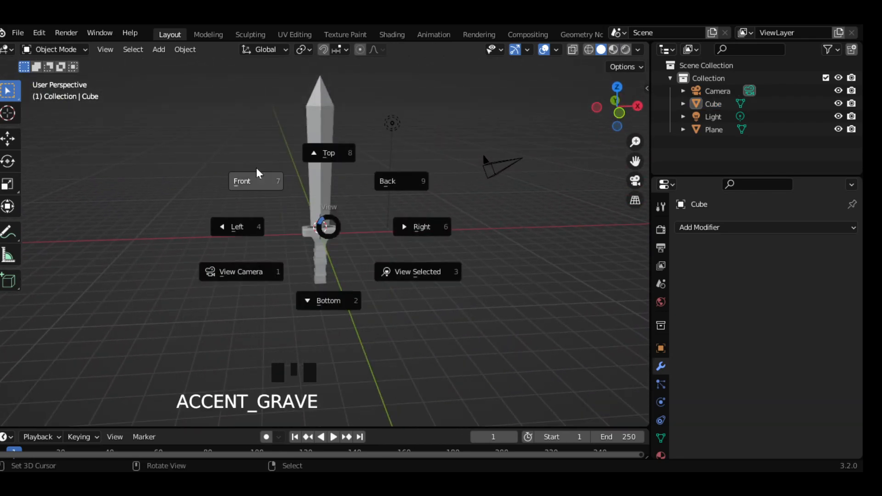
Add three evenly spaced horizontal loop cuts along the blade between the crossguard and the pointed tip
left_click(270, 181)
middle_click_drag(351, 161, 332, 238, "shift")
scroll(287, 195, "up", 4)
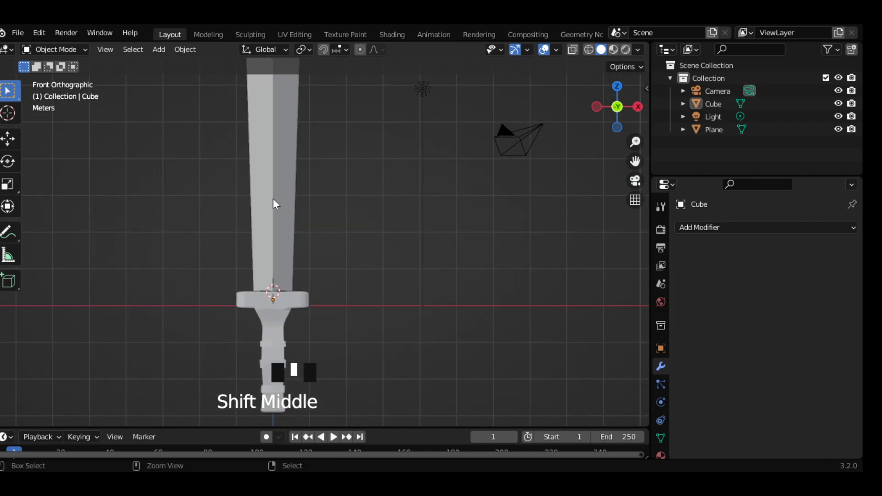
key("ctrl+r")
right_click(281, 175)
key("ctrl+r")
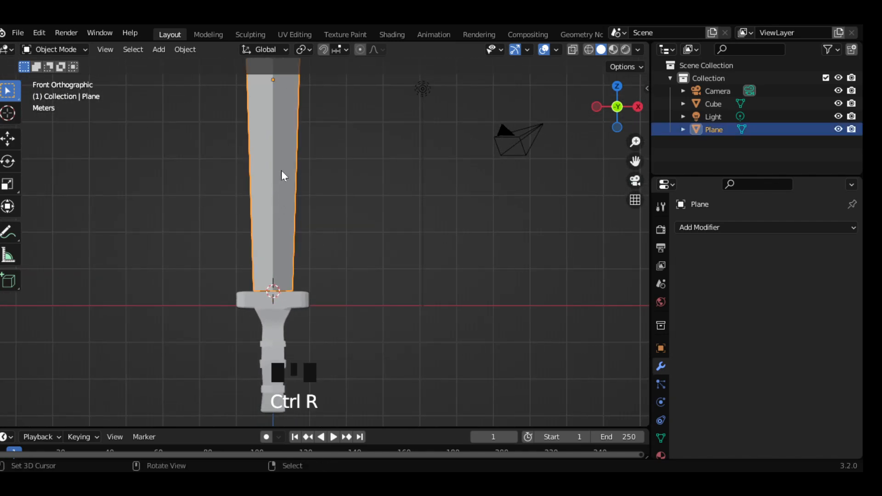
key("Tab")
key("ctrl+r")
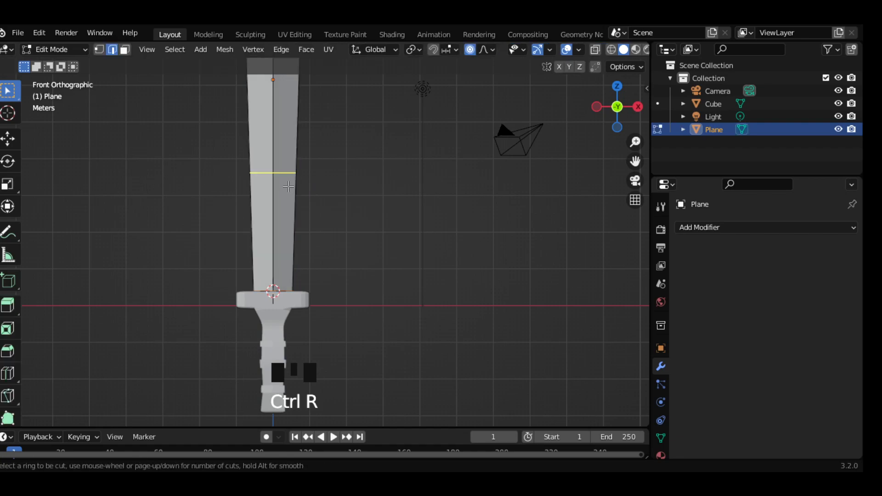
scroll(289, 186, "down", 4)
middle_click_drag(298, 184, 306, 201, "shift")
key("ctrl+r")
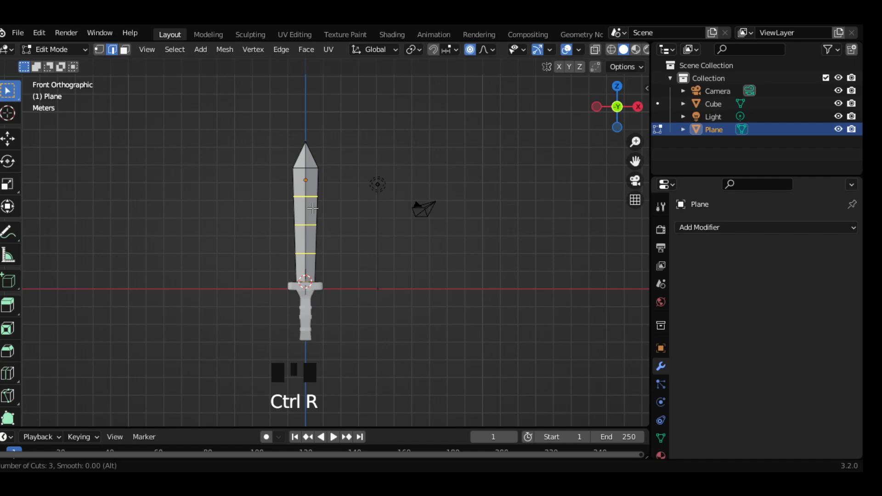
left_click(313, 208)
key("Tab")
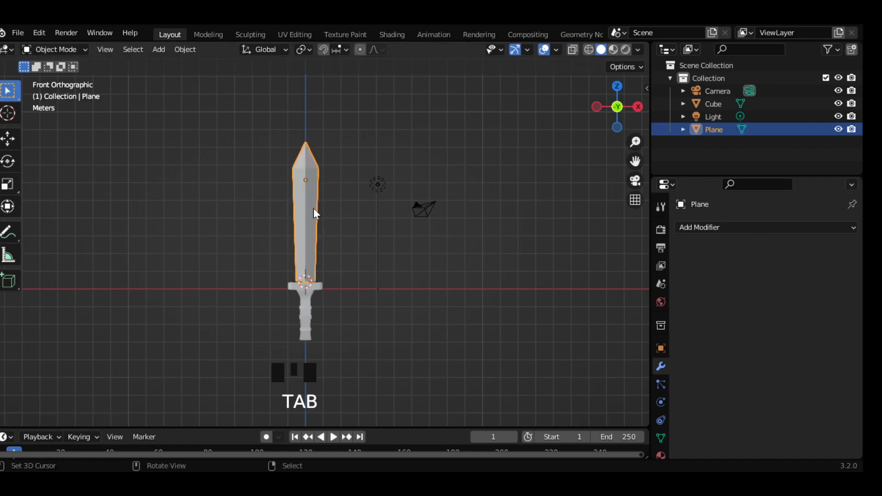
key("Tab")
key("Tab")
Join the handle with the blade into a single object, keeping the blade as the active object
middle_click_drag(443, 256, 332, 249)
scroll(324, 277, "down", 1)
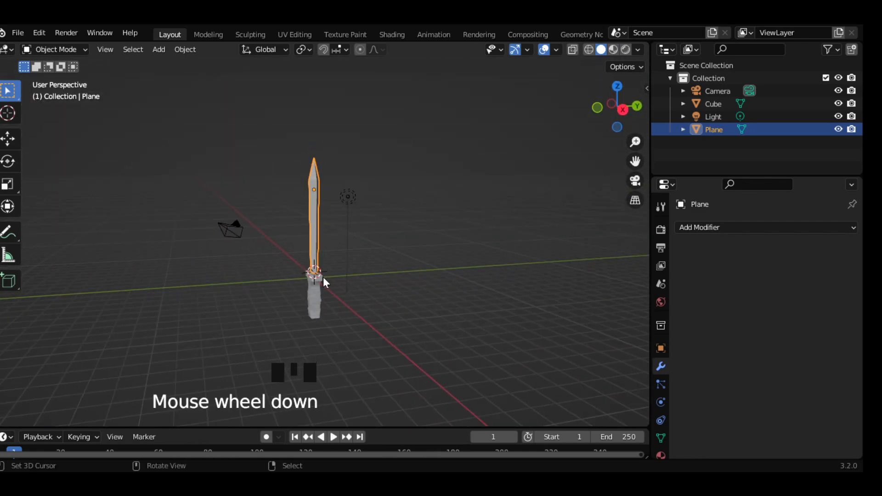
scroll(318, 302, "up", 6)
right_click(335, 314)
right_click(318, 331)
right_click(307, 296, "shift")
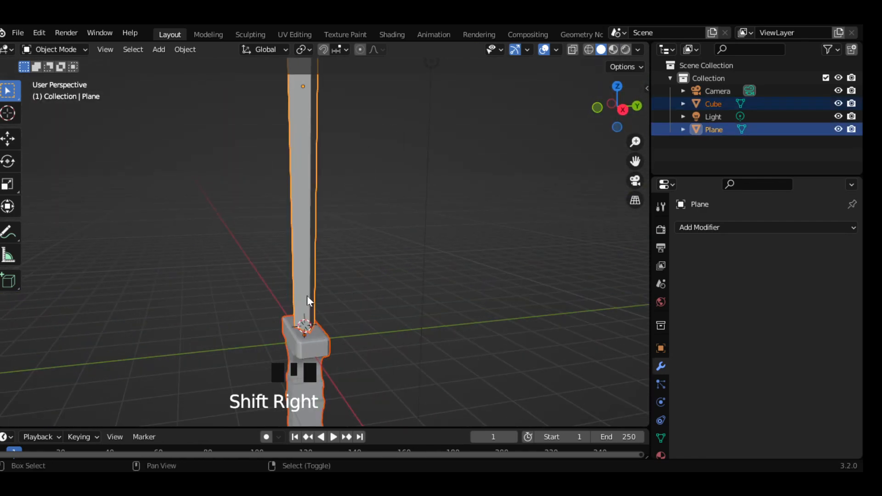
scroll(274, 260, "down", 3)
middle_click_drag(274, 266, 360, 270)
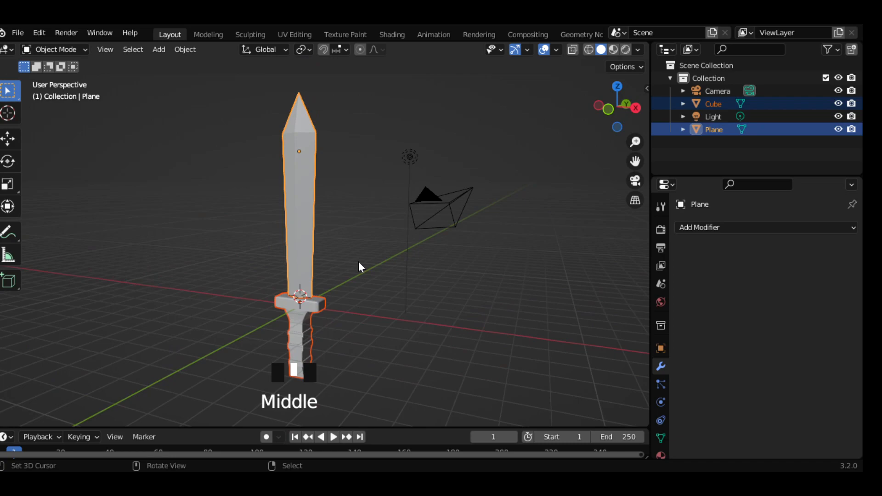
key("ctrl+j")
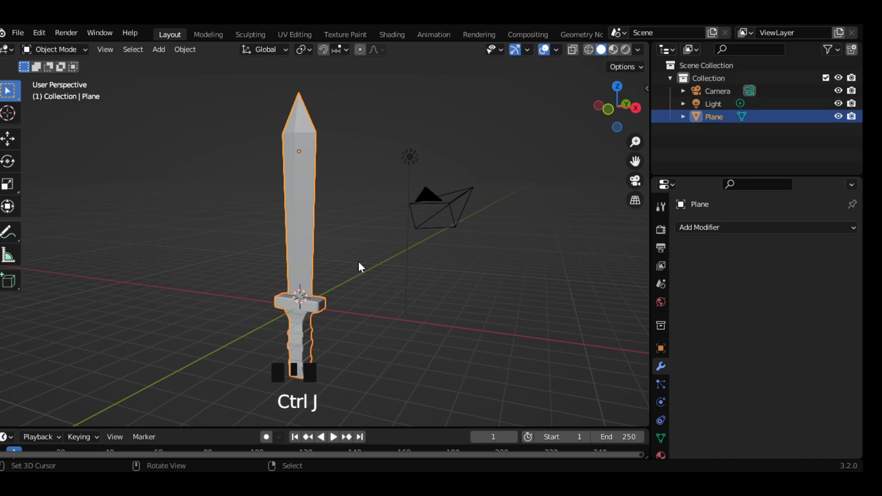
Move the joined sword slightly upward and toward positive X in the front view
key("Tab")
key("Tab")
key("grave")
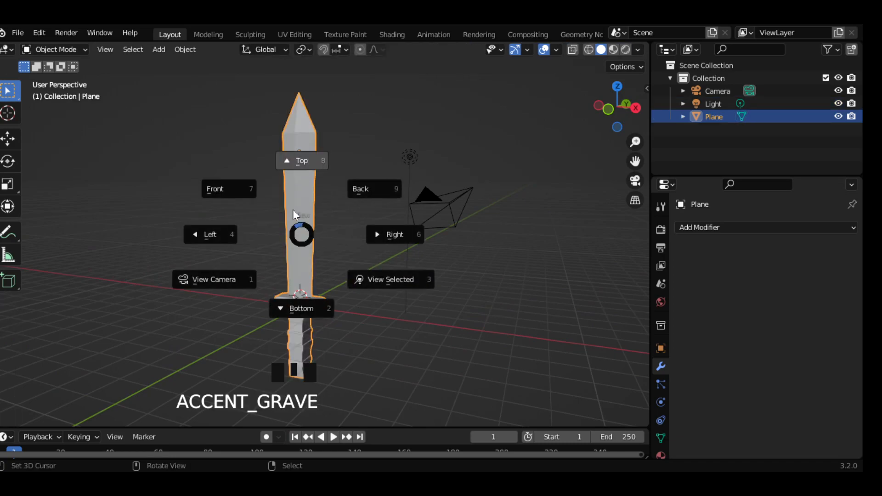
key("7")
right_click(349, 228)
right_click(315, 263)
key("g")
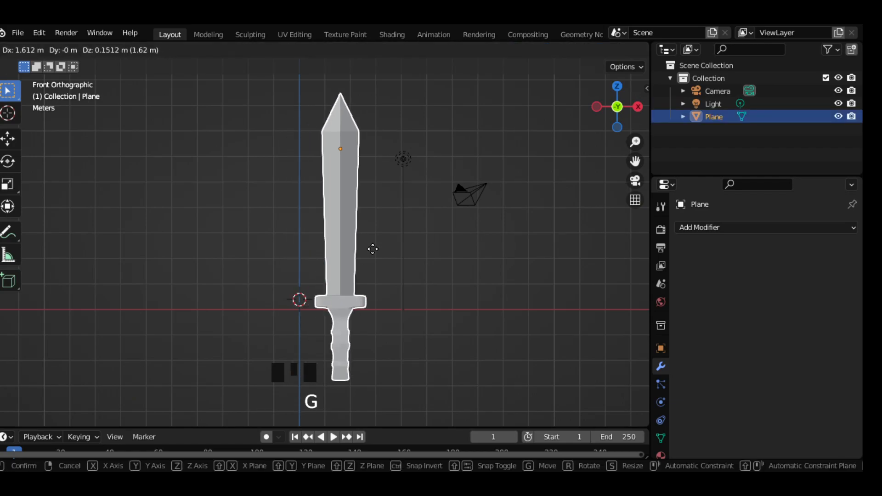
left_click(345, 252)
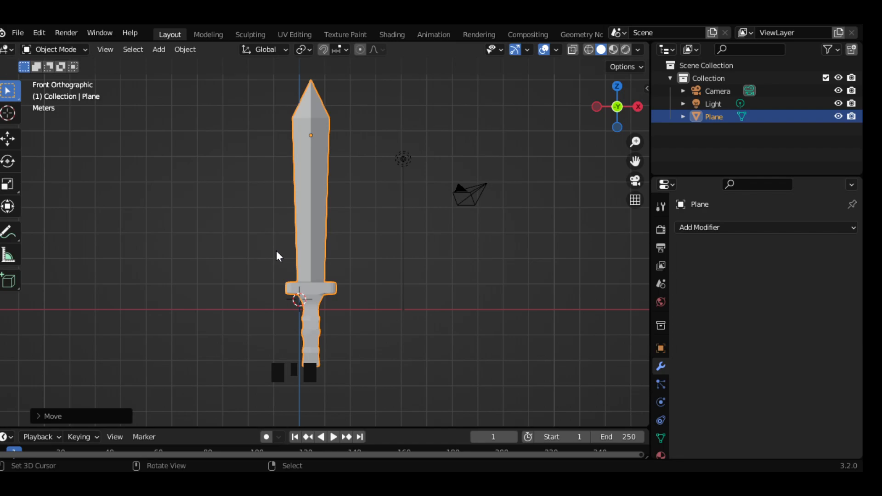
scroll(301, 229, "up", 3)
scroll(302, 226, "down", 2)
middle_click_drag(250, 233, 274, 257)
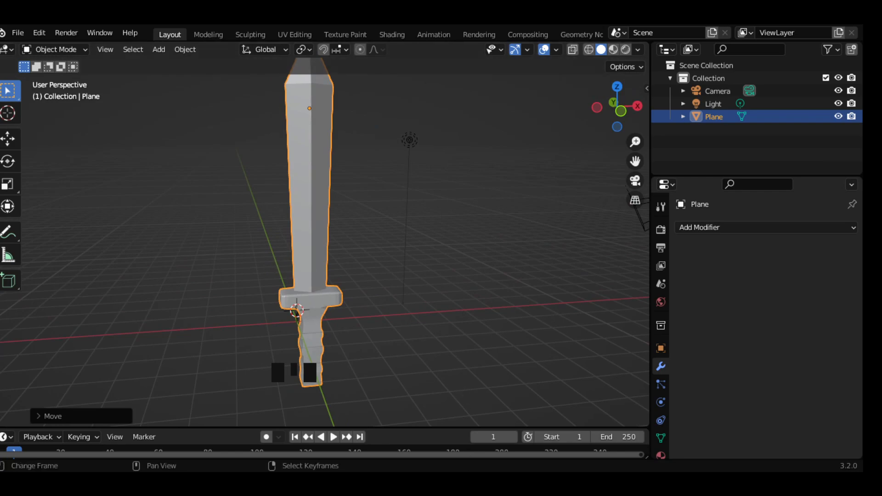